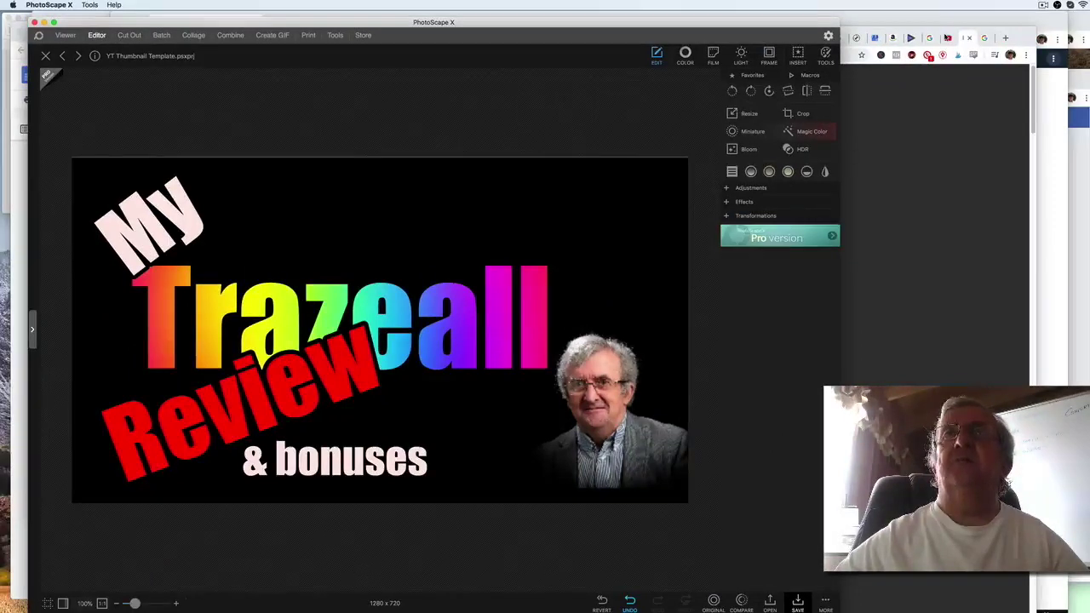
# Switch to the browser, search YouTube for "marketing with fred" and open the Marketing with Fred channel to view its thumbnails
pyautogui.click(948, 39)
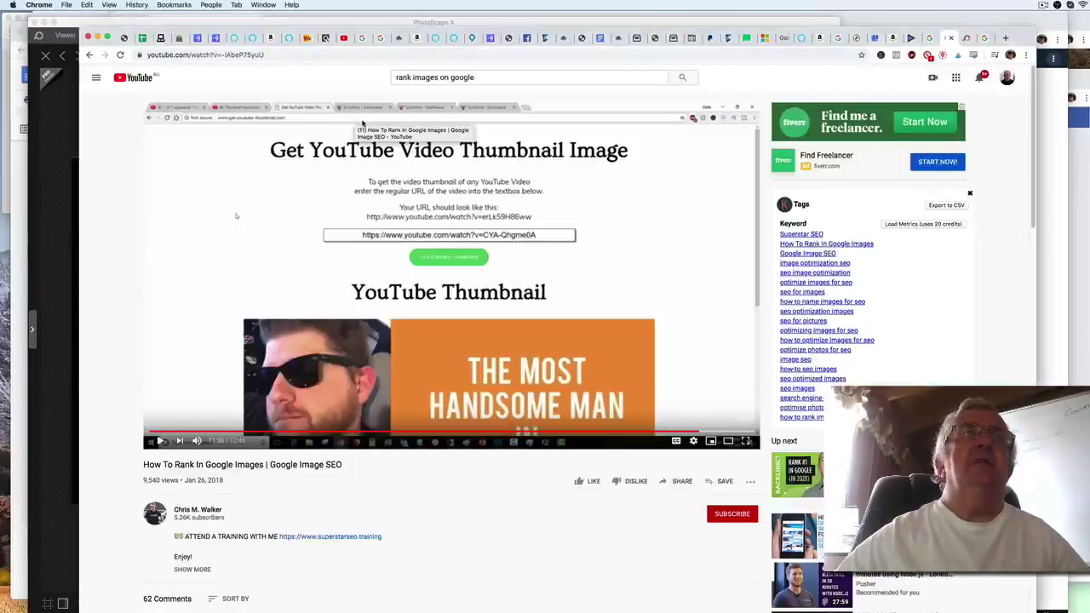
pyautogui.click(494, 76)
pyautogui.moveTo(494, 77); pyautogui.dragTo(358, 71)
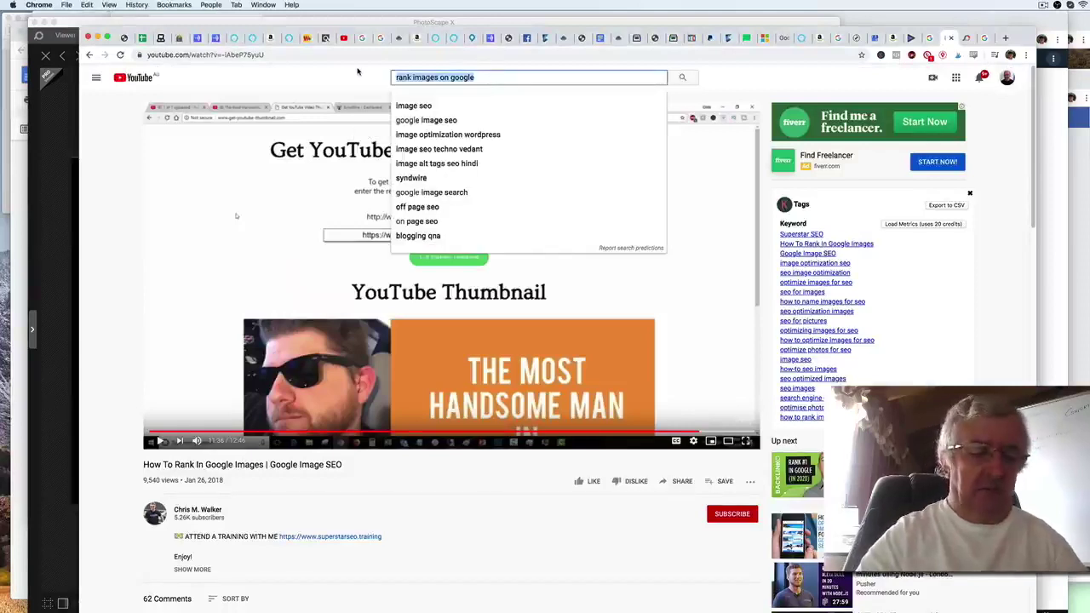
pyautogui.write('marketing with fred')
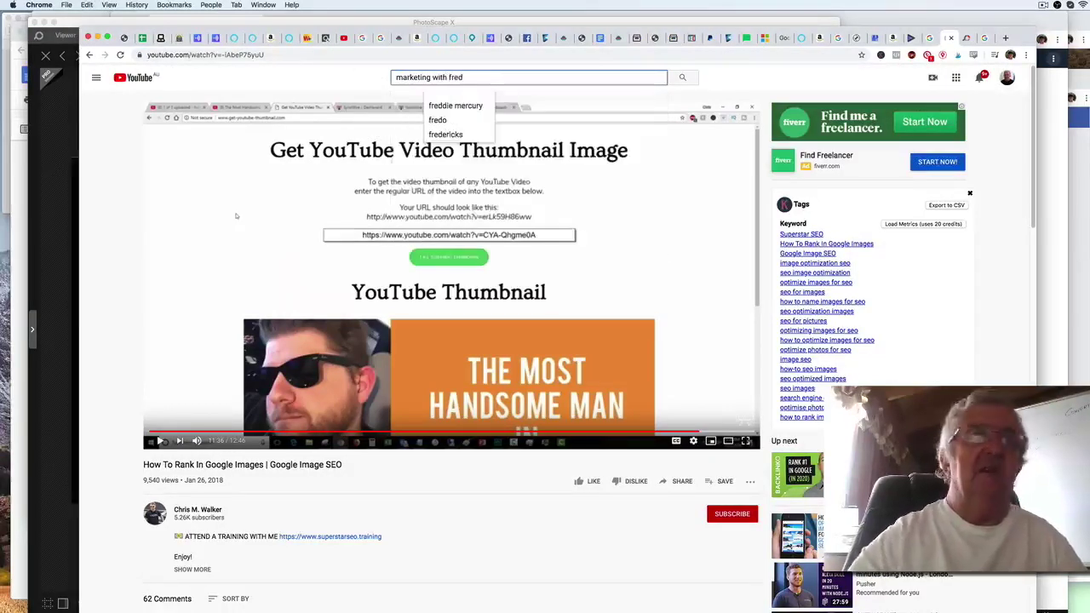
pyautogui.press('Return')
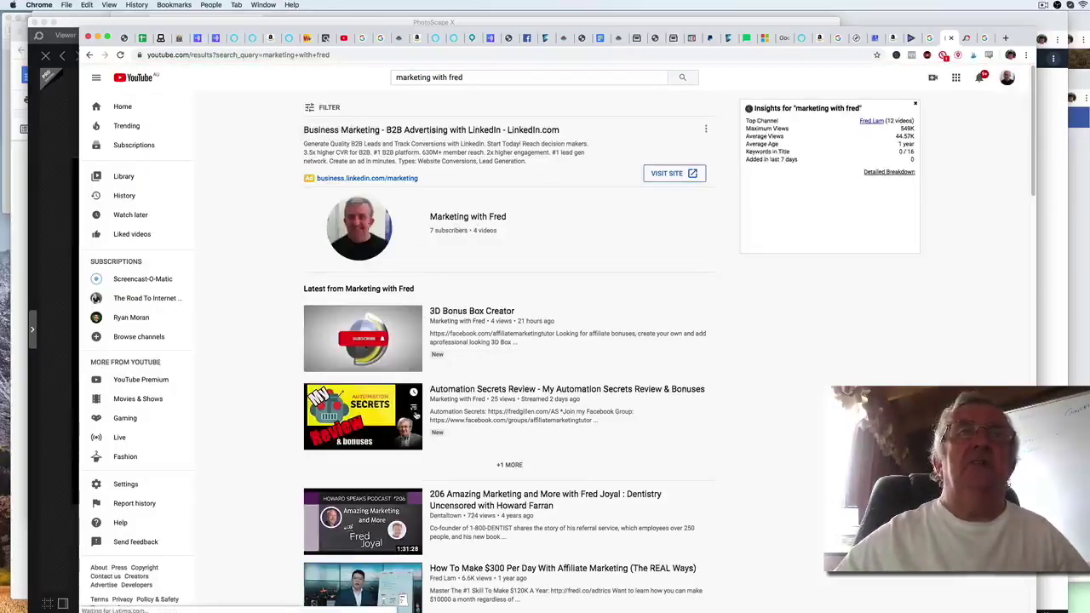
pyautogui.moveTo(384, 453)
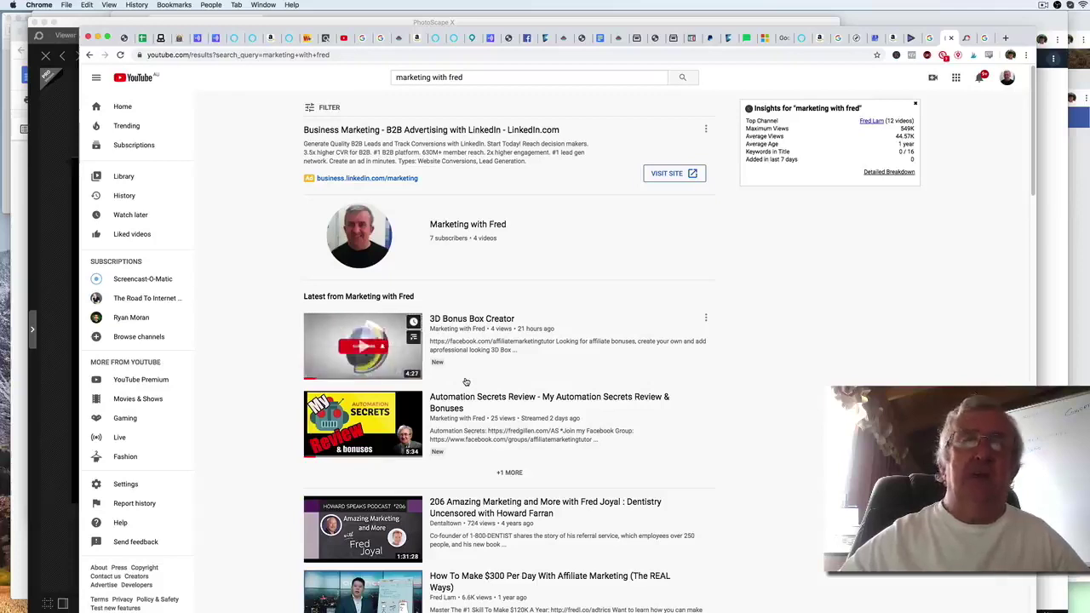
pyautogui.click(463, 226)
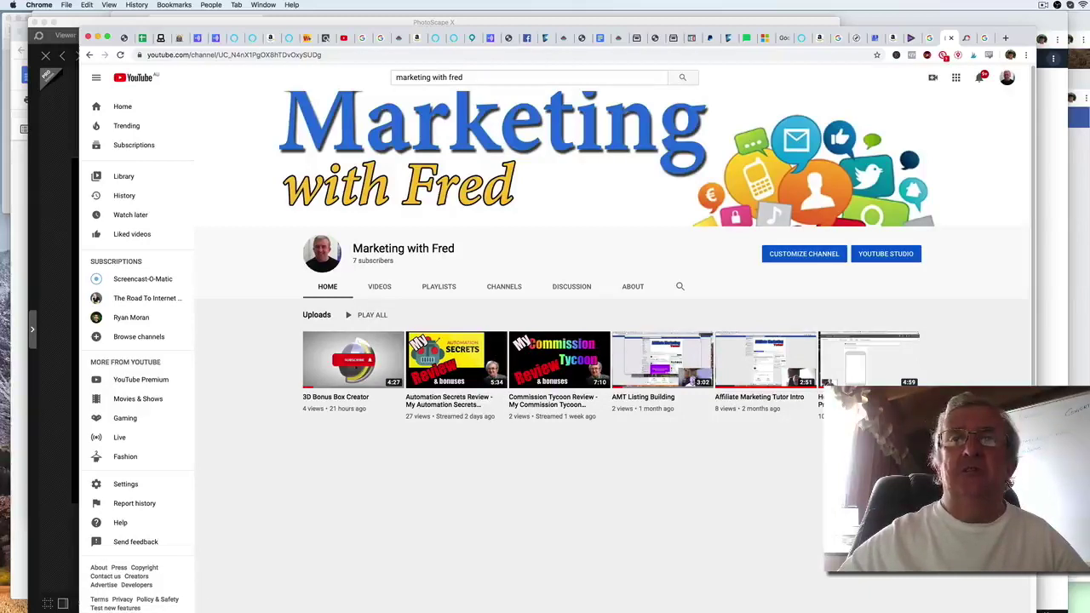
# Return to PhotoScape X, check the thumbnail template's pixel dimensions, and close the template without saving
pyautogui.press('super+Tab')
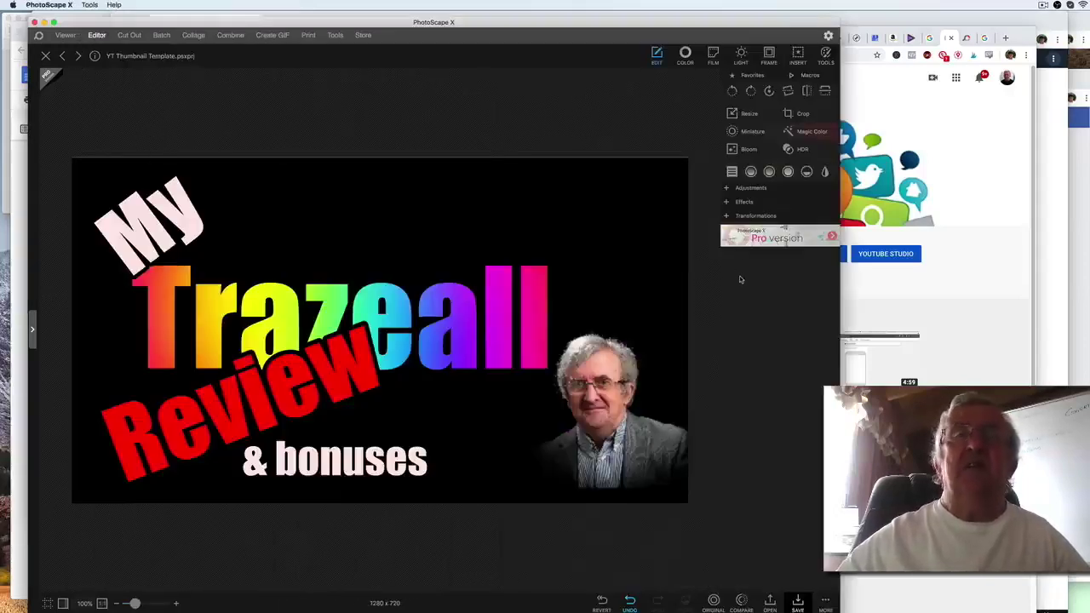
pyautogui.click(748, 115)
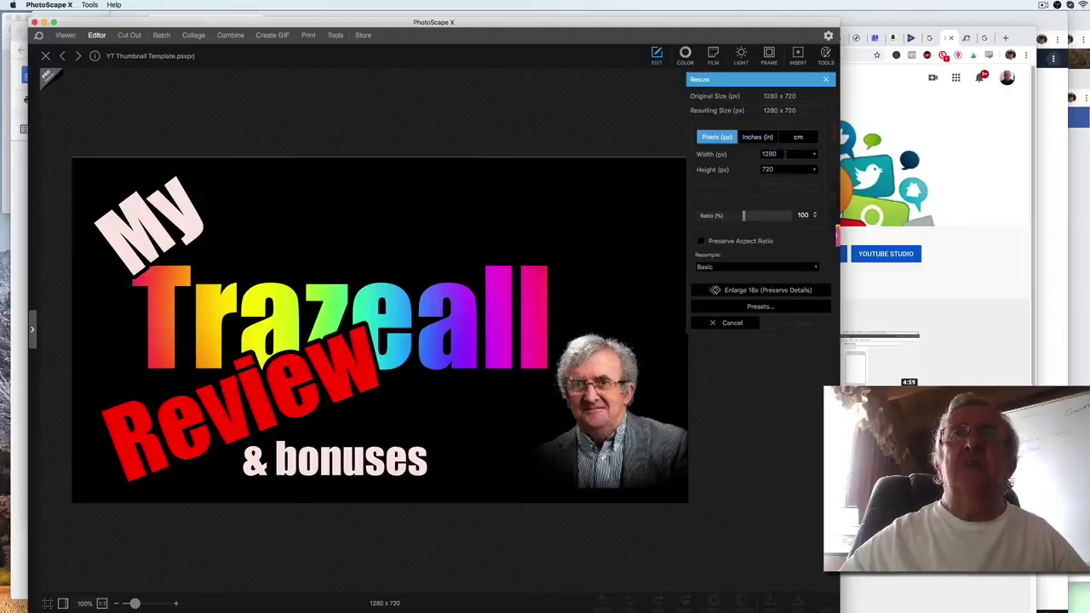
pyautogui.click(824, 80)
pyautogui.click(45, 55)
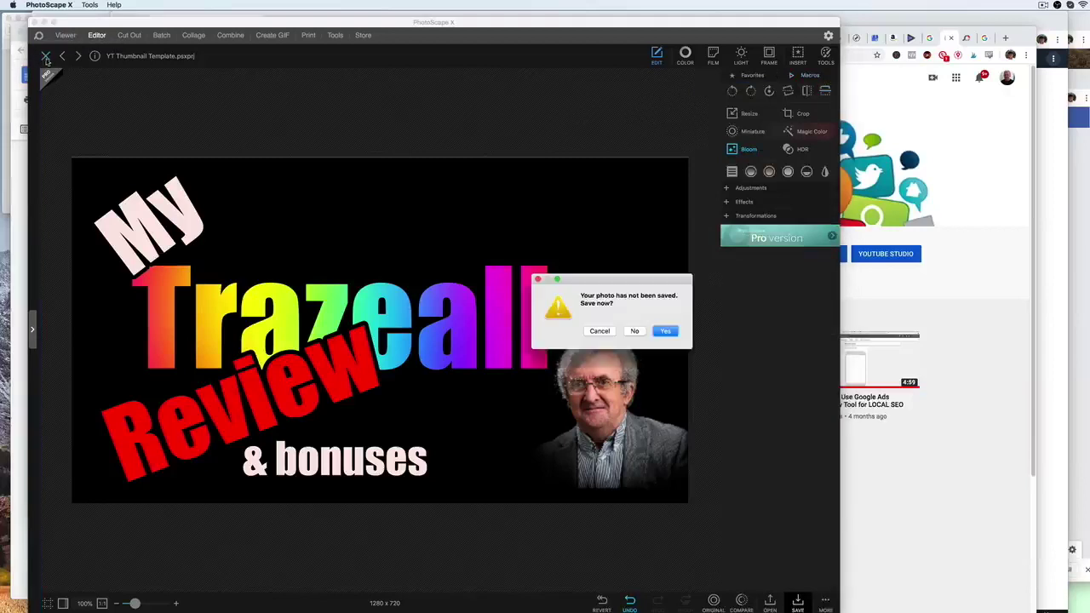
pyautogui.click(635, 332)
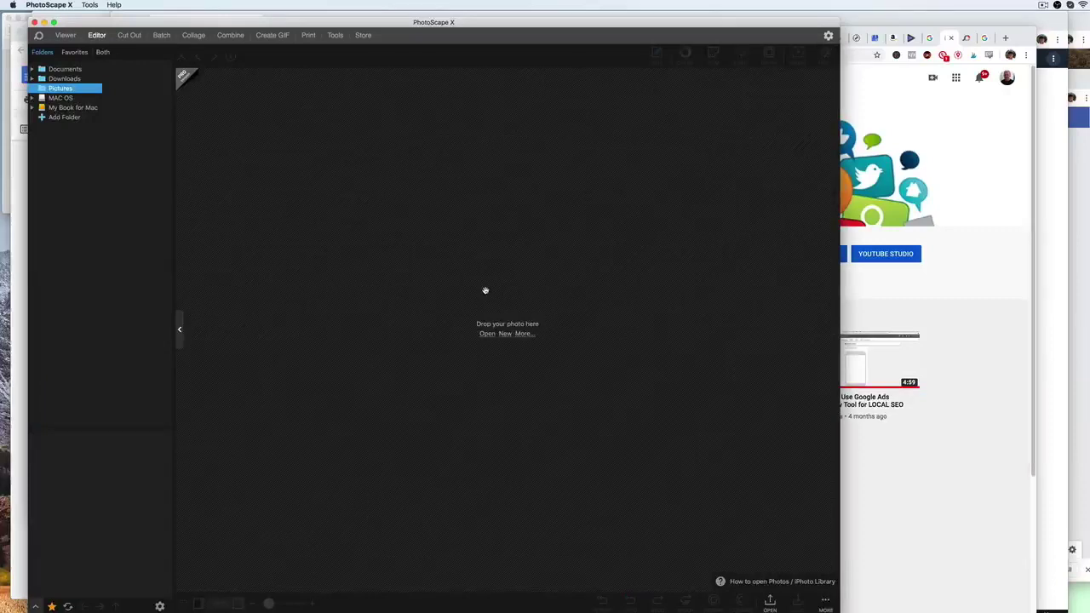
# Create a new 1280 x 720 px image with a black background
pyautogui.click(504, 334)
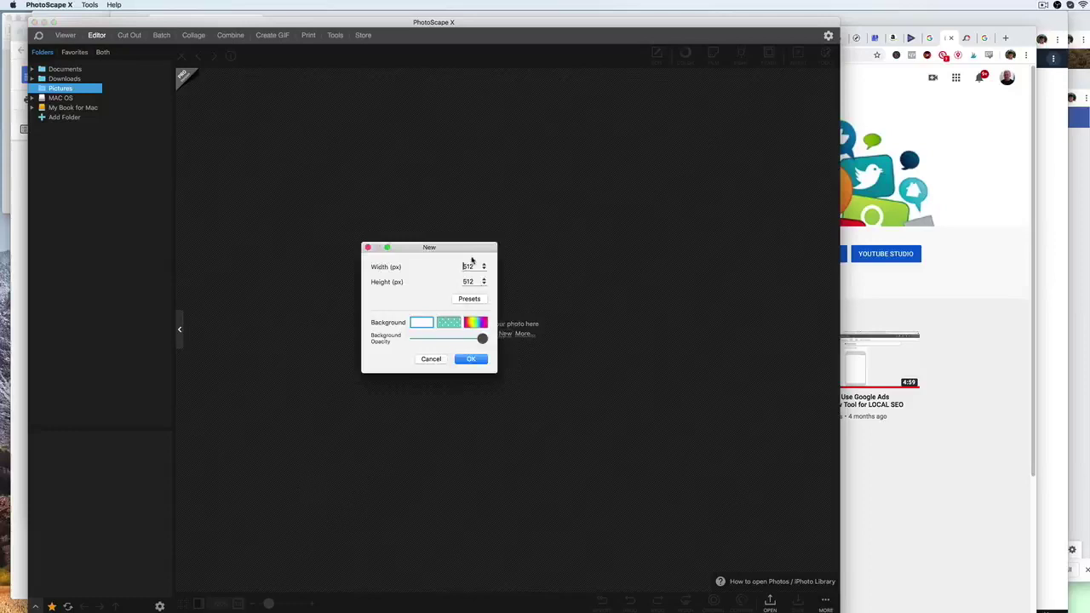
pyautogui.moveTo(471, 266); pyautogui.dragTo(452, 267)
pyautogui.write('1280')
pyautogui.moveTo(475, 282); pyautogui.dragTo(447, 284)
pyautogui.click(420, 322)
pyautogui.doubleClick(384, 504)
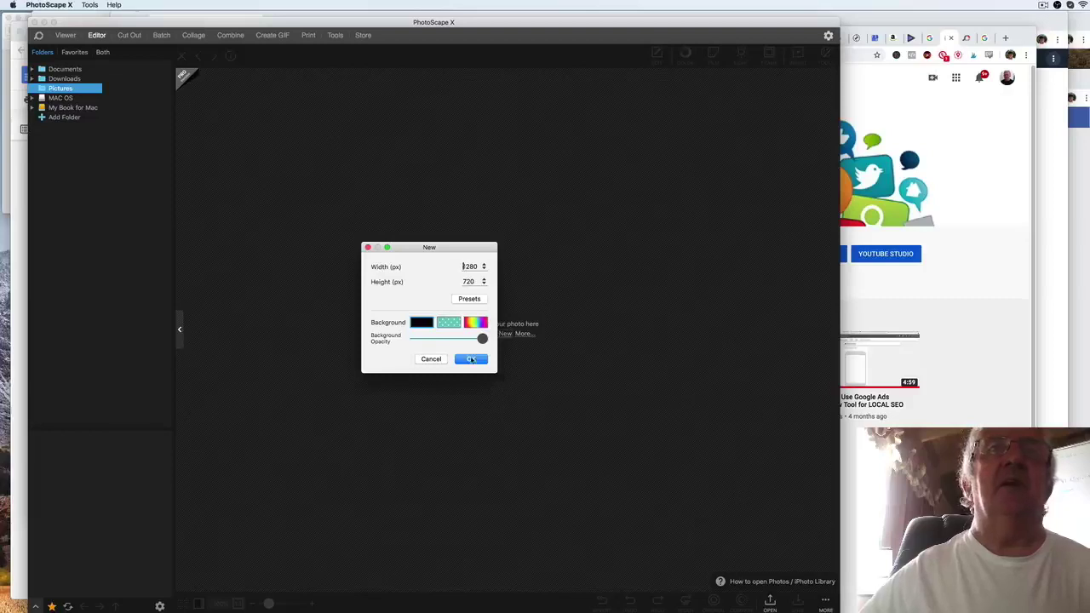
pyautogui.click(474, 358)
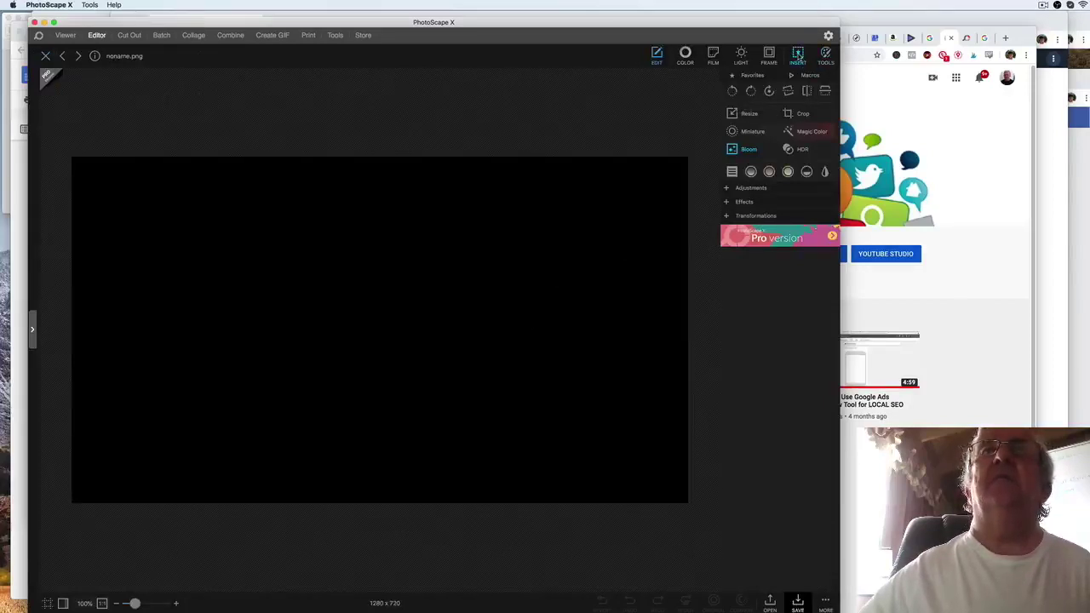
# Insert a text object reading "Review" on the black canvas
pyautogui.click(798, 54)
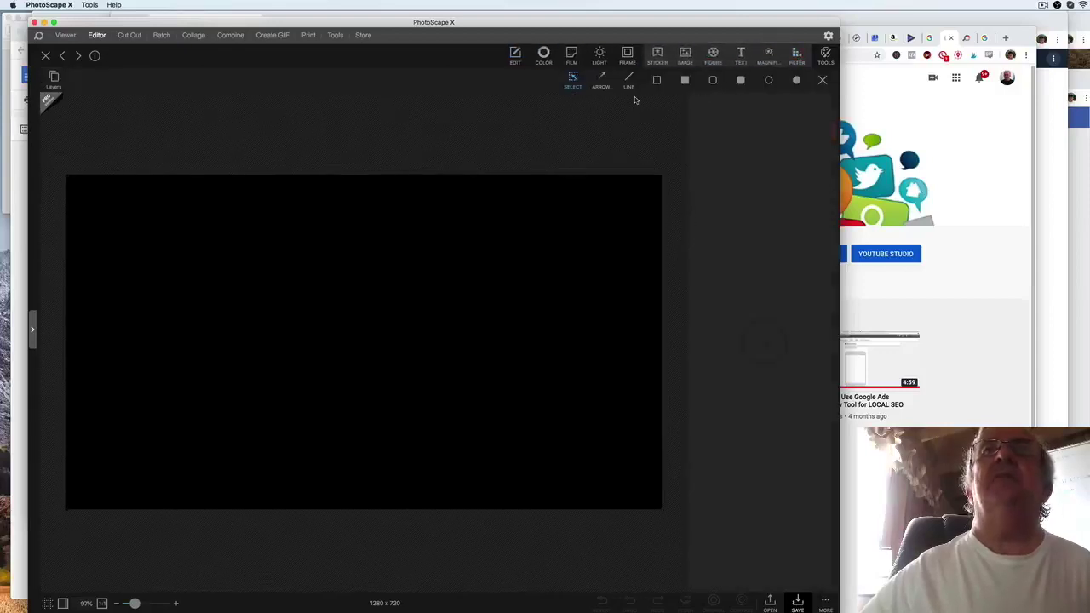
pyautogui.click(741, 54)
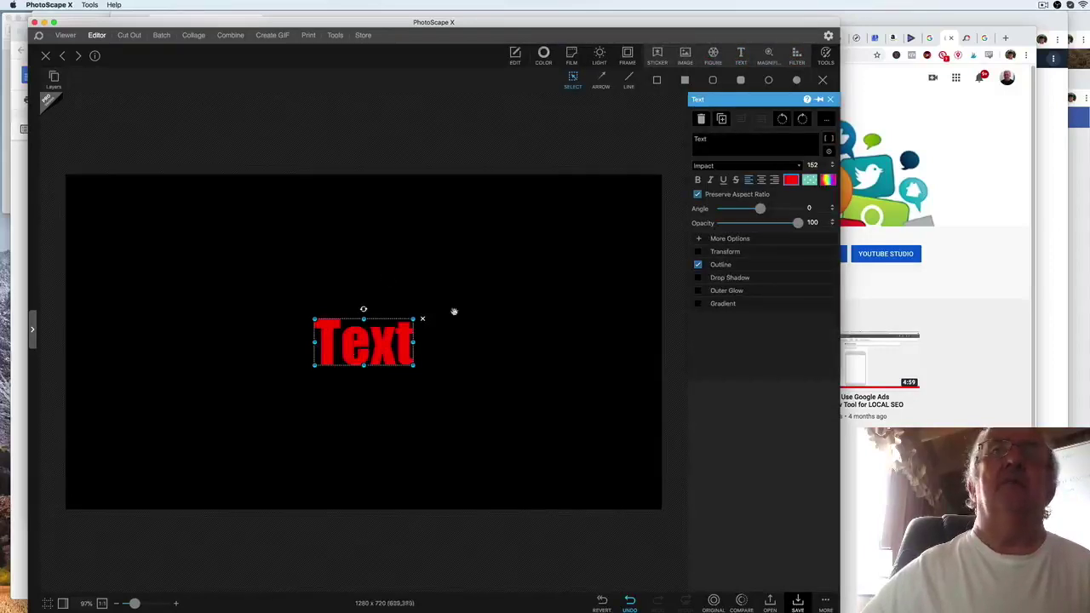
pyautogui.doubleClick(716, 142)
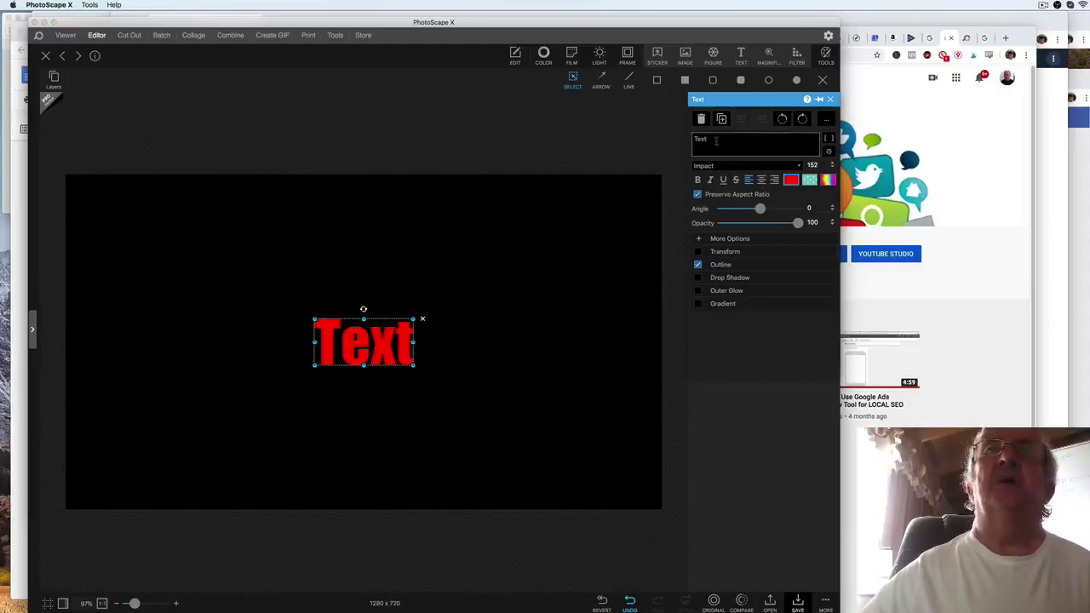
pyautogui.write('Re')
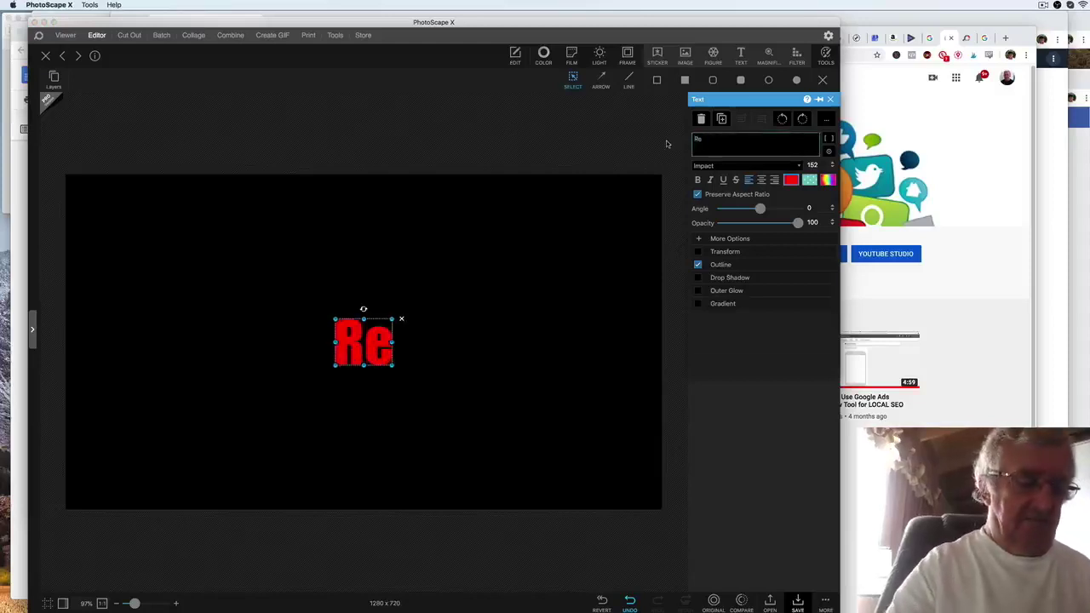
pyautogui.write('view')
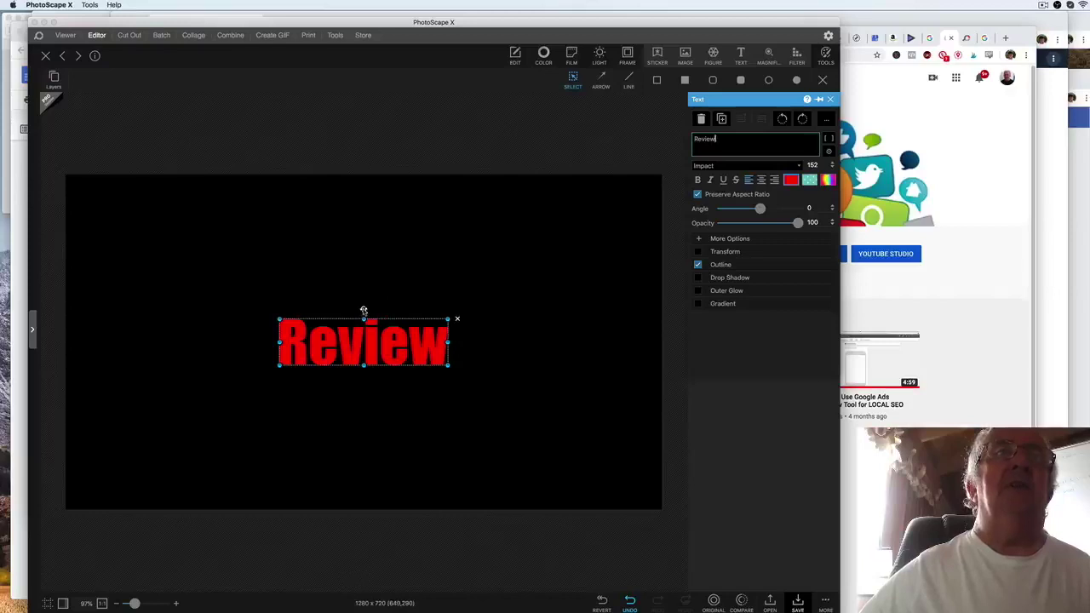
# Tilt the "Review" text counterclockwise and place it in the lower-left area of the canvas
pyautogui.moveTo(364, 310); pyautogui.dragTo(339, 277)
pyautogui.moveTo(365, 351); pyautogui.dragTo(197, 425)
pyautogui.click(616, 296)
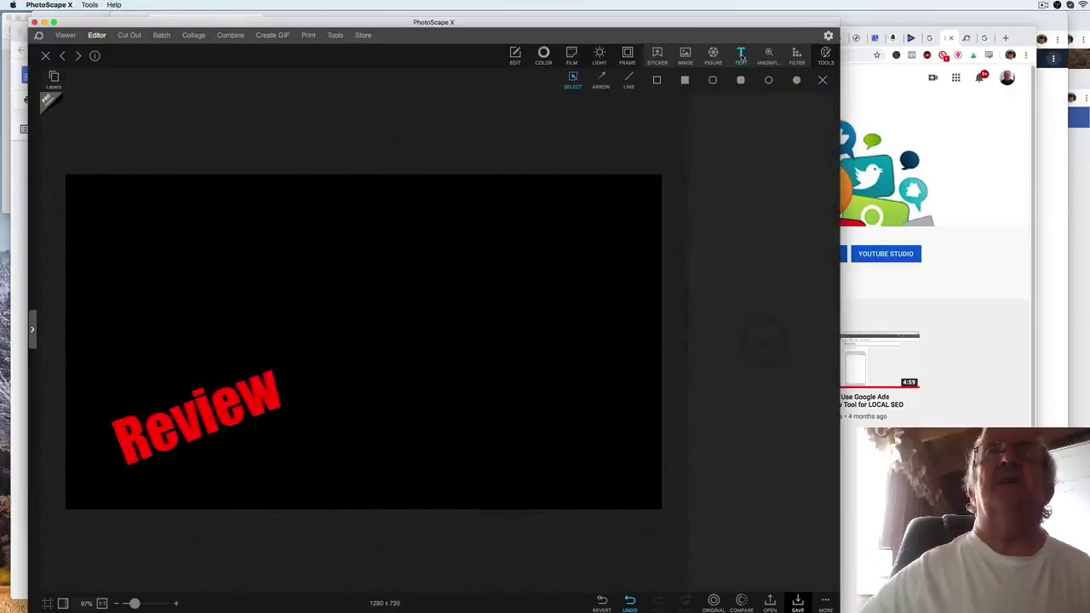
# Insert a second text object reading "& Bonuses" and colour it pale pink
pyautogui.click(741, 54)
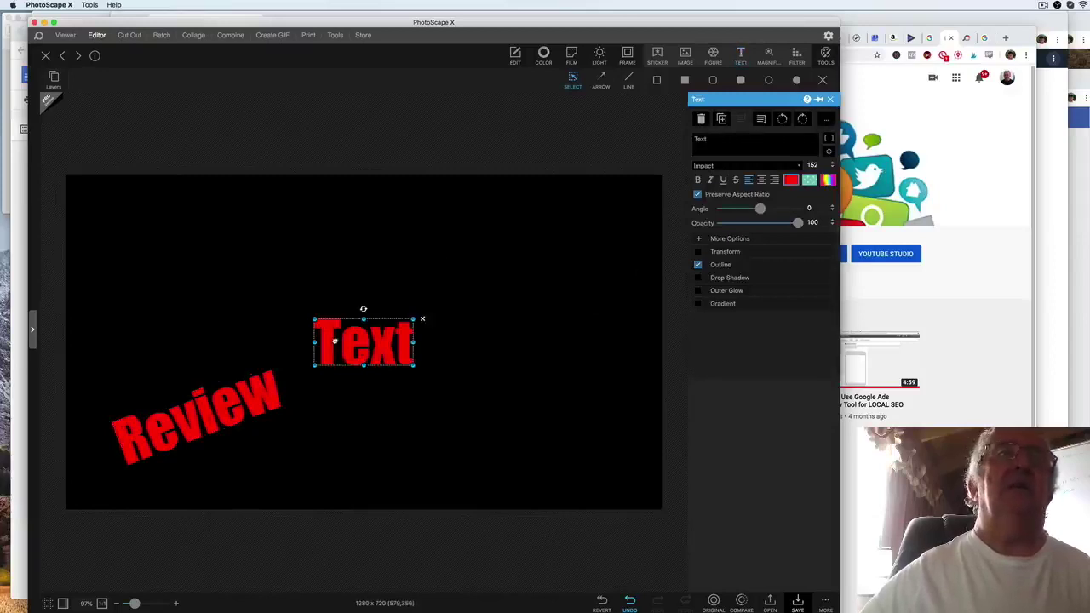
pyautogui.moveTo(720, 143); pyautogui.dragTo(688, 141)
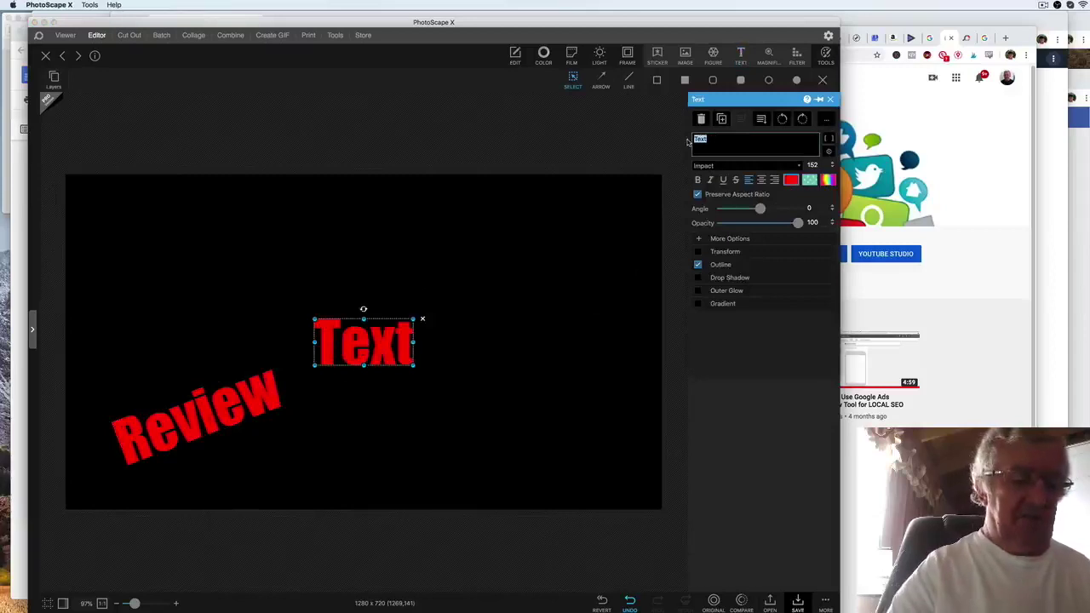
pyautogui.write('& Bonuses')
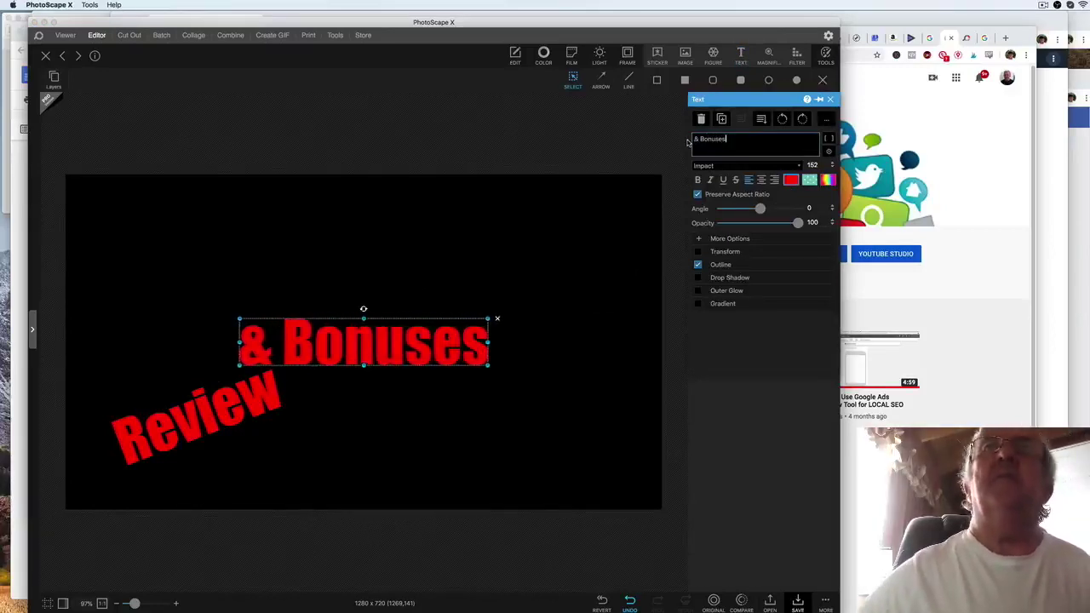
pyautogui.click(791, 179)
pyautogui.click(714, 216)
pyautogui.click(707, 213)
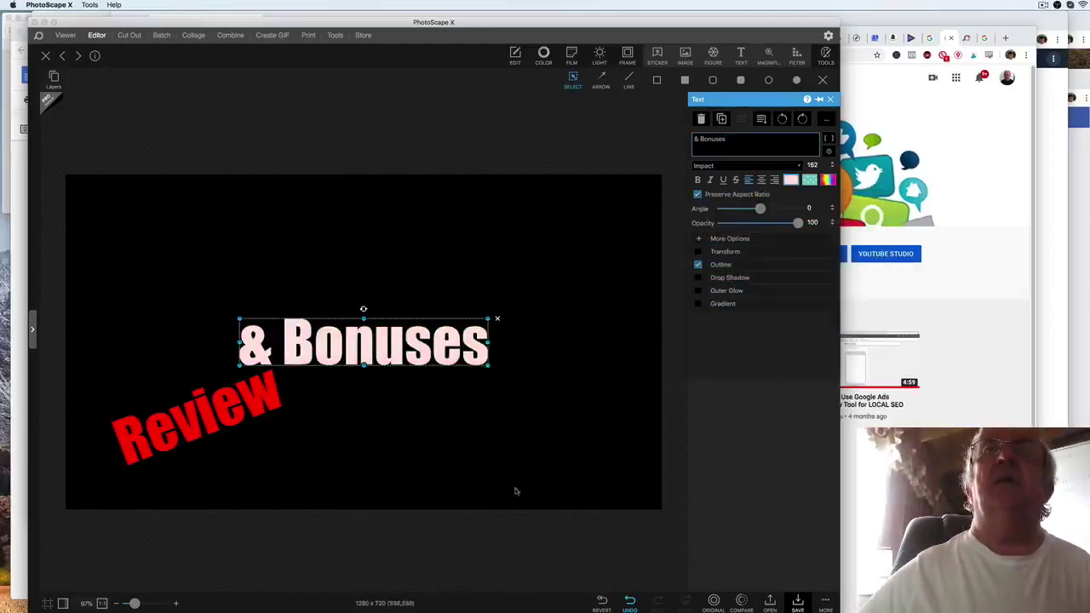
# Move "& Bonuses" beneath "Review" near the canvas's bottom edge and adjust its size
pyautogui.moveTo(430, 333); pyautogui.dragTo(404, 449)
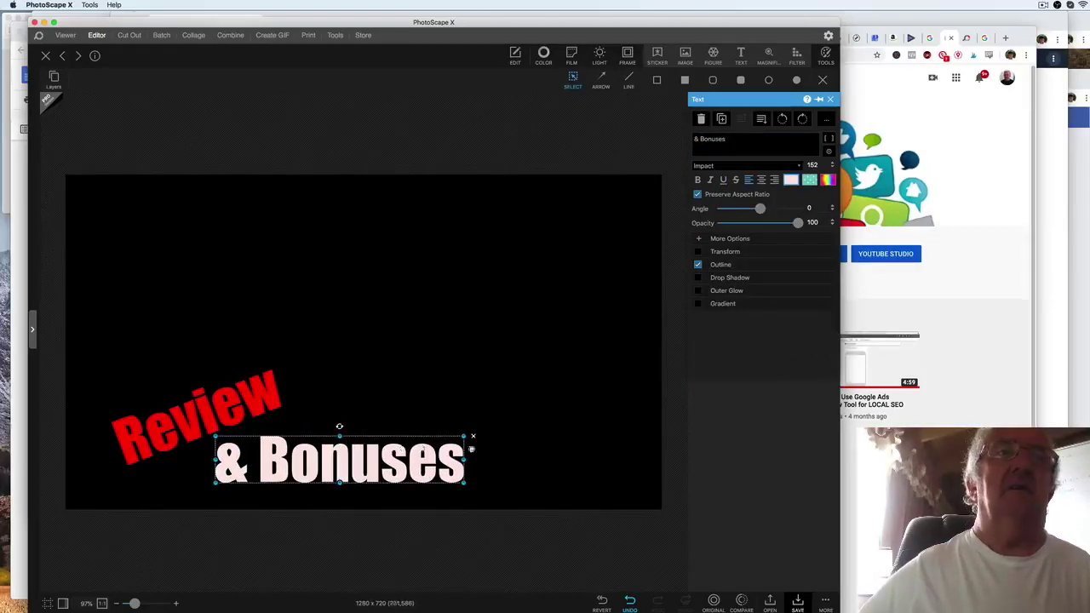
pyautogui.moveTo(462, 435); pyautogui.dragTo(434, 426)
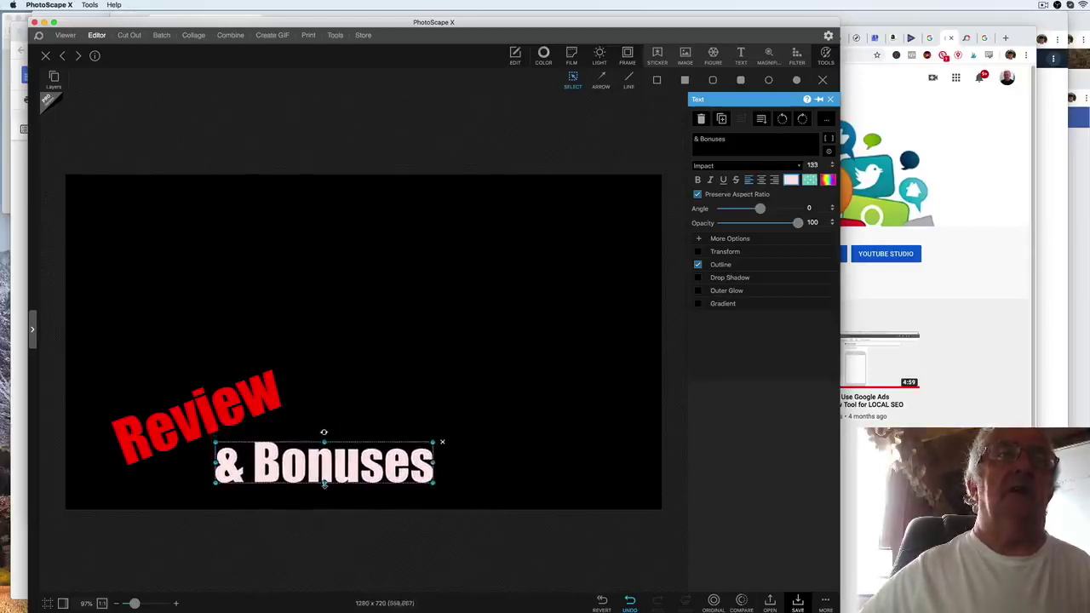
pyautogui.moveTo(324, 483)
pyautogui.mouseDown()
pyautogui.moveTo(324, 470)
pyautogui.moveTo(324, 500)
pyautogui.moveTo(322, 487)
pyautogui.mouseUp()
pyautogui.click(441, 386)
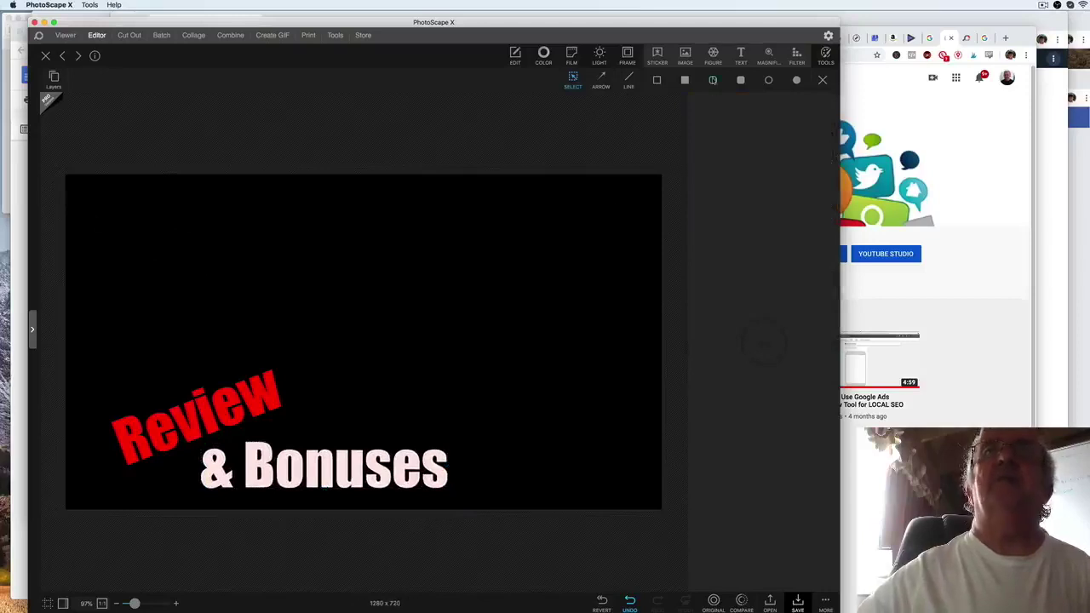
# Add the text "My" in the canvas's upper-left corner and tilt it counterclockwise
pyautogui.click(743, 55)
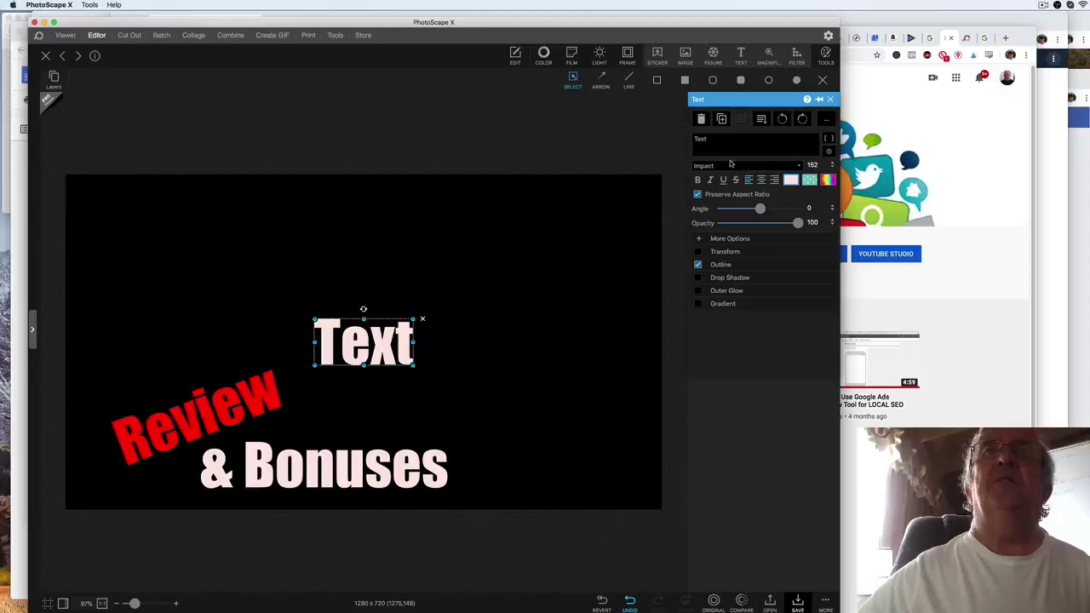
pyautogui.moveTo(717, 140); pyautogui.dragTo(690, 141)
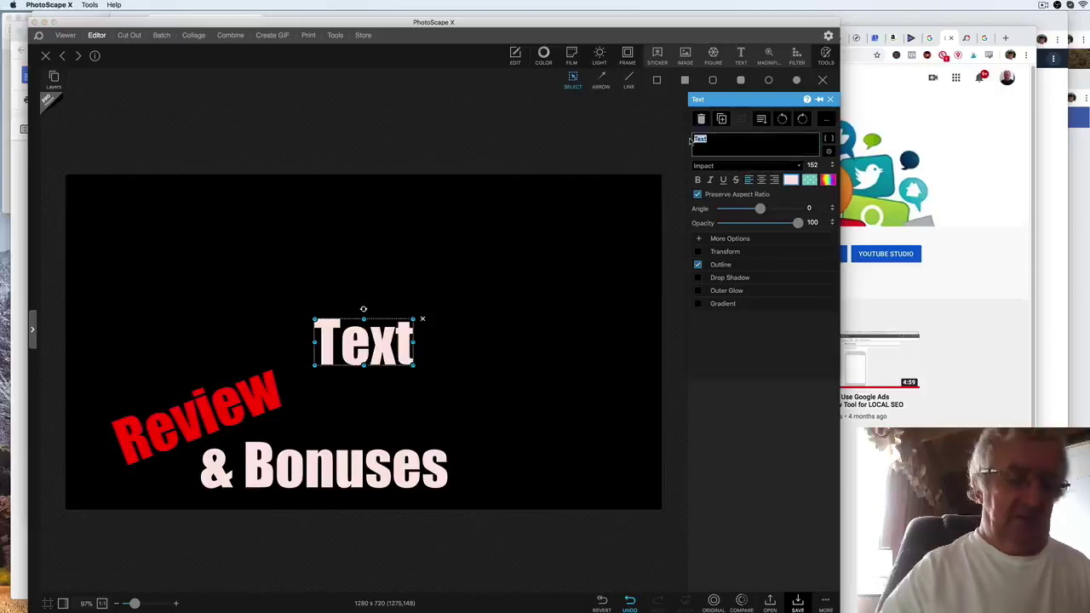
pyautogui.write('My')
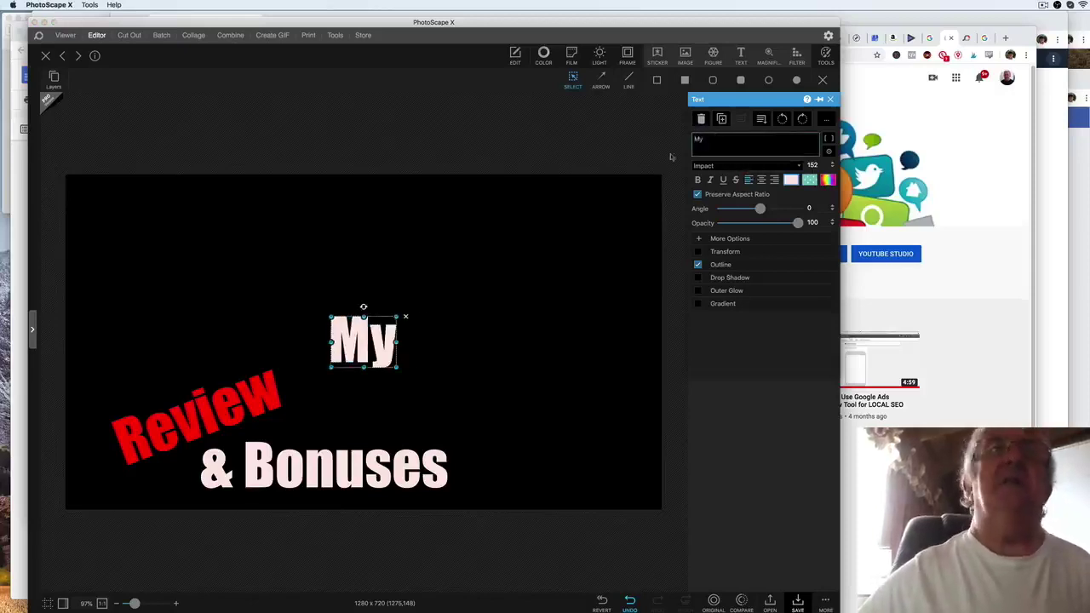
pyautogui.moveTo(367, 356); pyautogui.dragTo(133, 256)
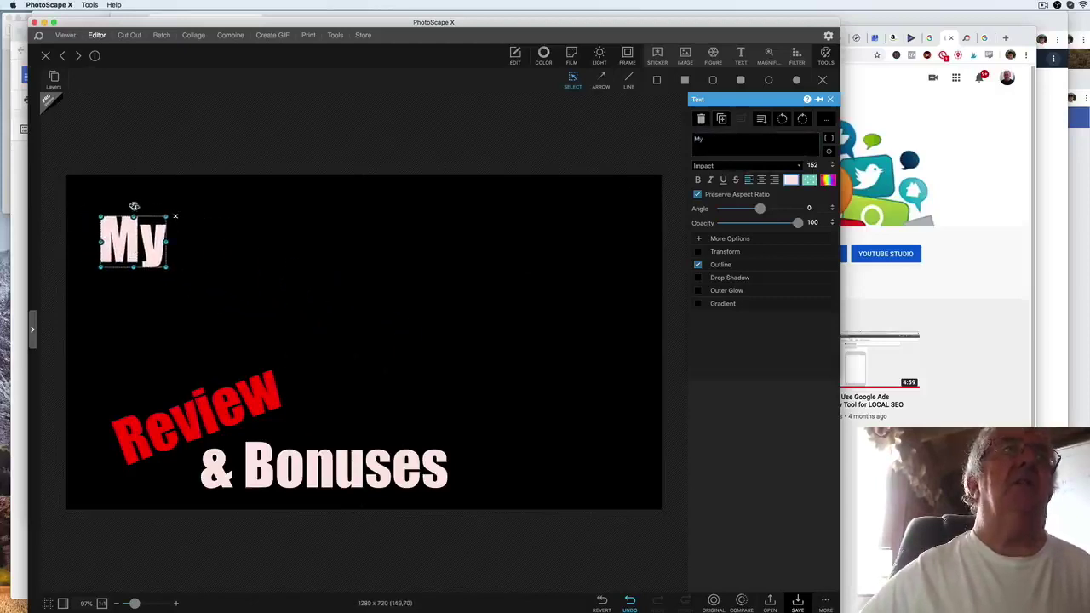
pyautogui.moveTo(133, 206); pyautogui.dragTo(120, 206)
pyautogui.click(247, 275)
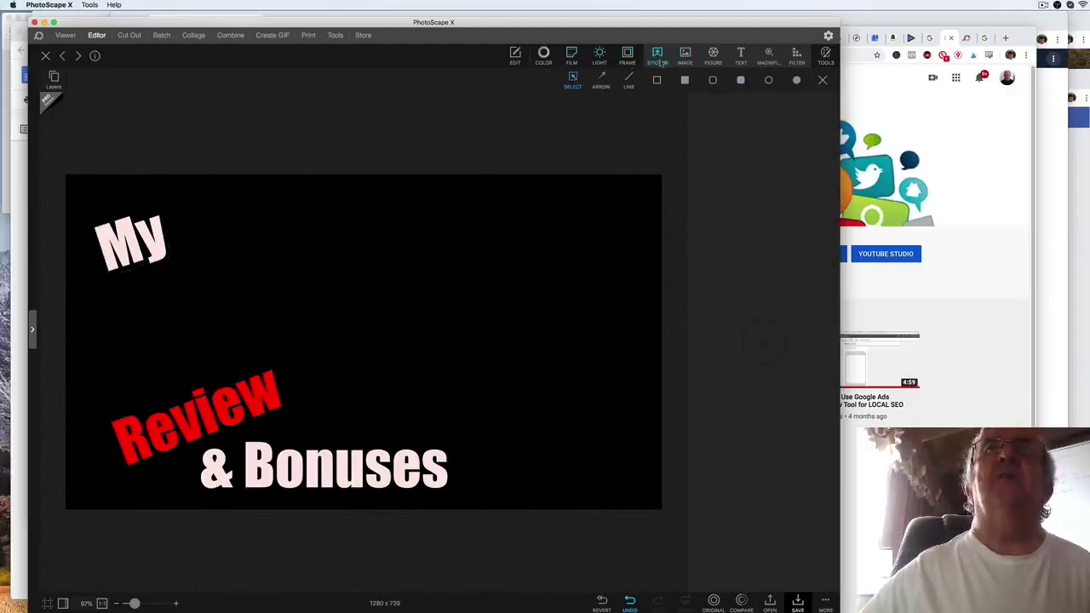
# Insert the headshot PNG from the Alexa Briefings folder and move it to the canvas's lower-right corner
pyautogui.click(687, 56)
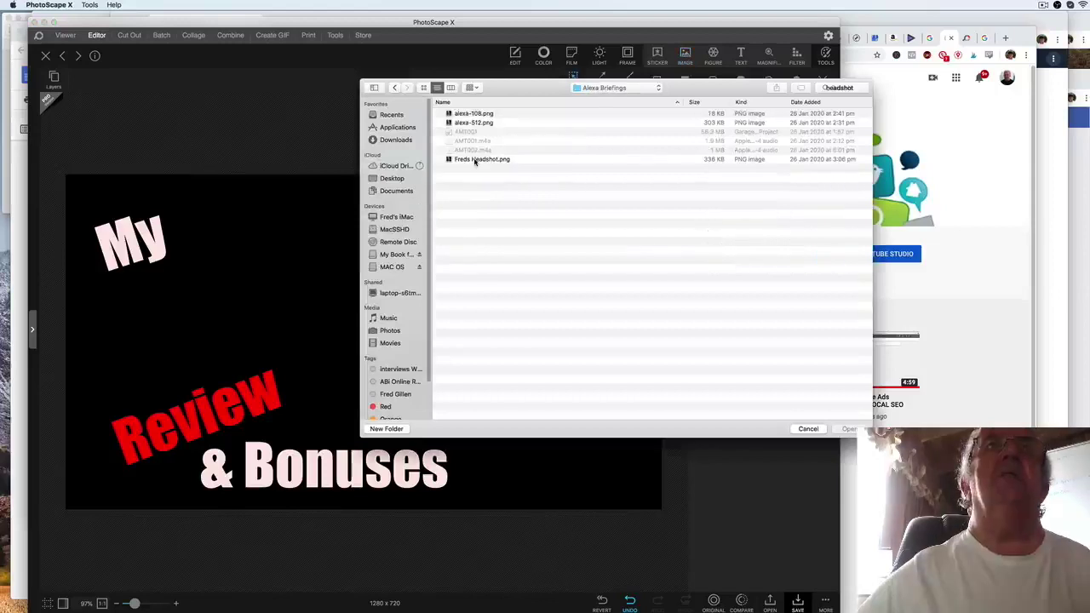
pyautogui.click(475, 160)
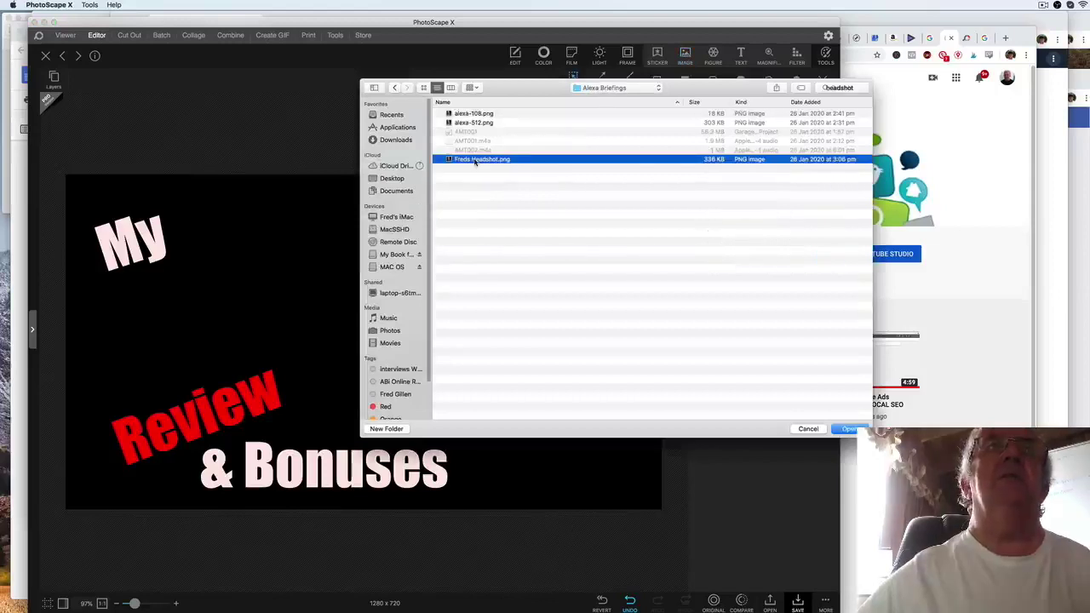
pyautogui.doubleClick(475, 160)
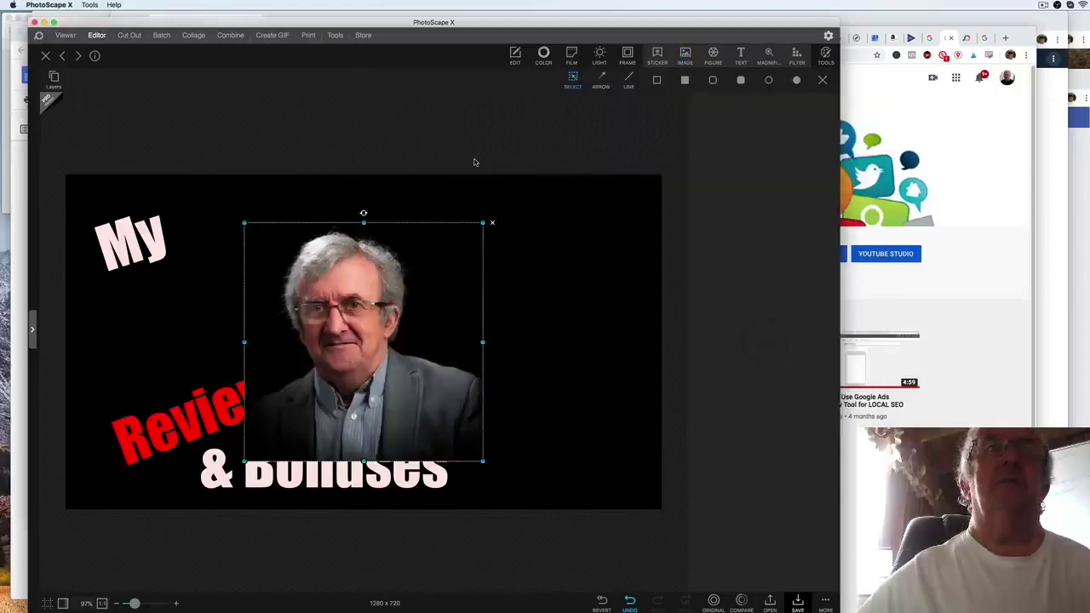
pyautogui.click(405, 304)
pyautogui.moveTo(405, 304); pyautogui.dragTo(595, 363)
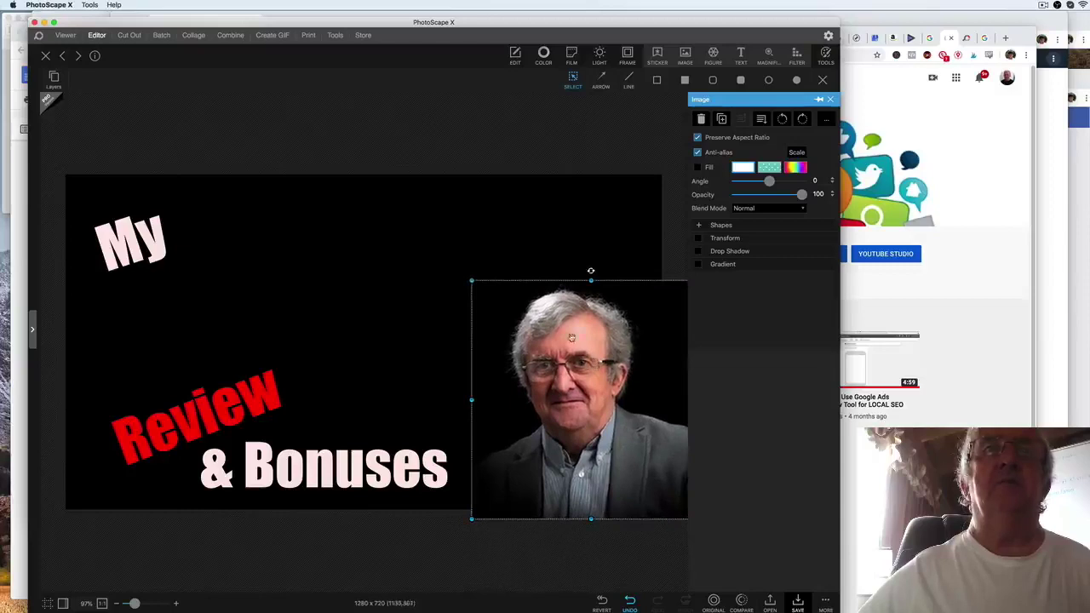
# Enlarge the headshot to about the canvas's full height and send it to the back, behind the text
pyautogui.moveTo(469, 278); pyautogui.dragTo(365, 196)
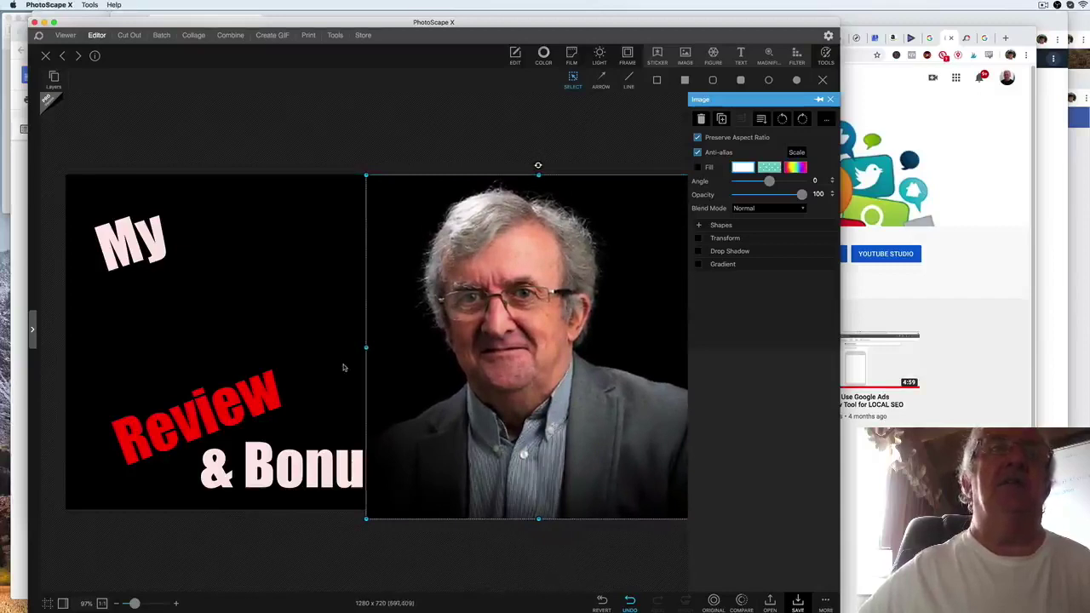
pyautogui.rightClick(408, 302)
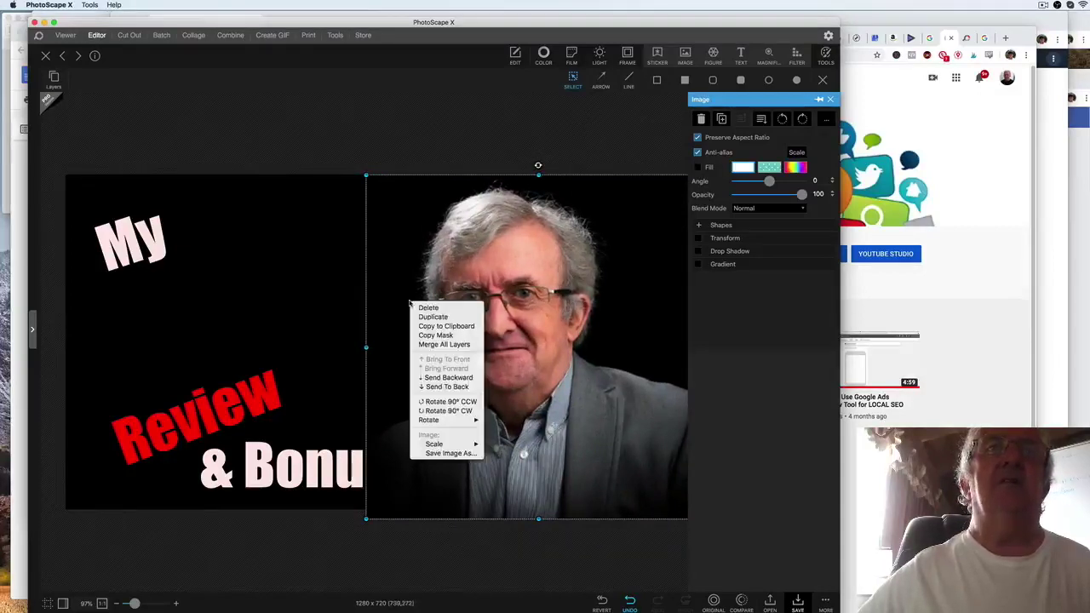
pyautogui.click(451, 387)
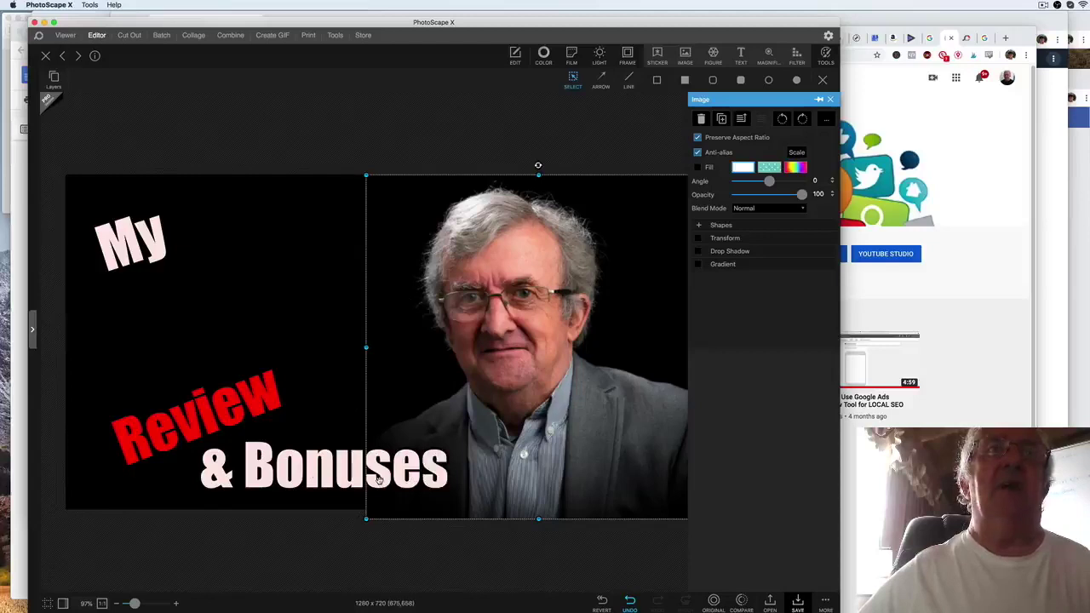
pyautogui.click(271, 296)
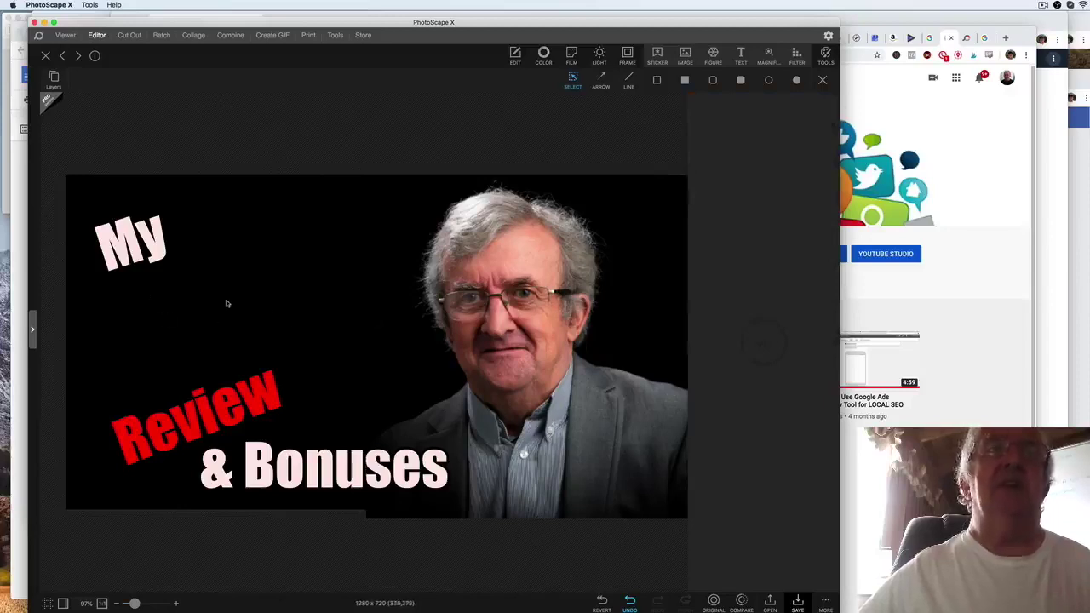
# Insert a new text object in the middle of the canvas and fill it with the rainbow gradient
pyautogui.click(741, 55)
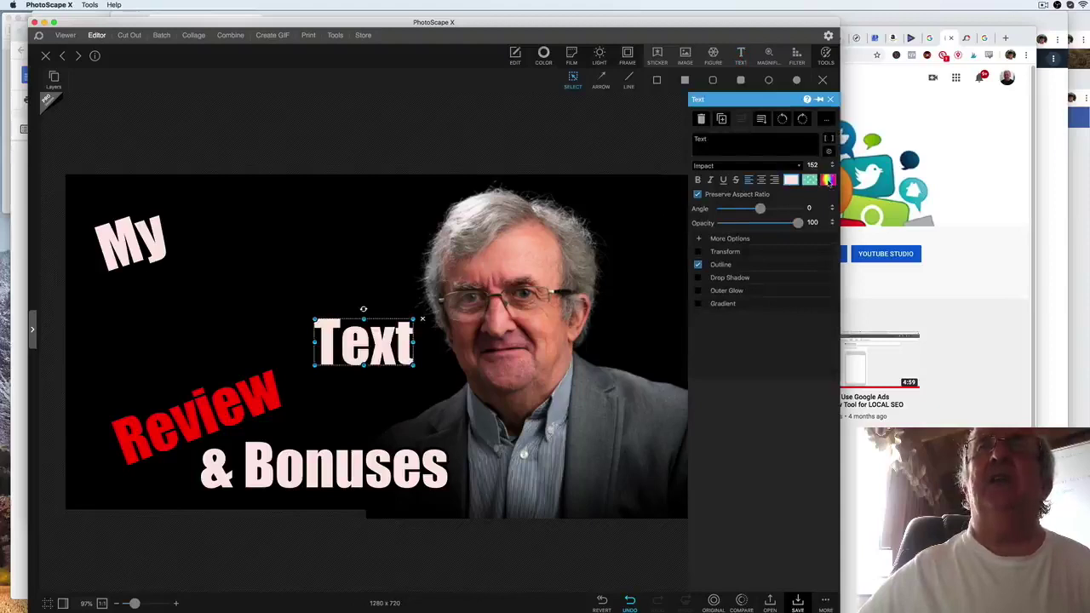
pyautogui.click(828, 180)
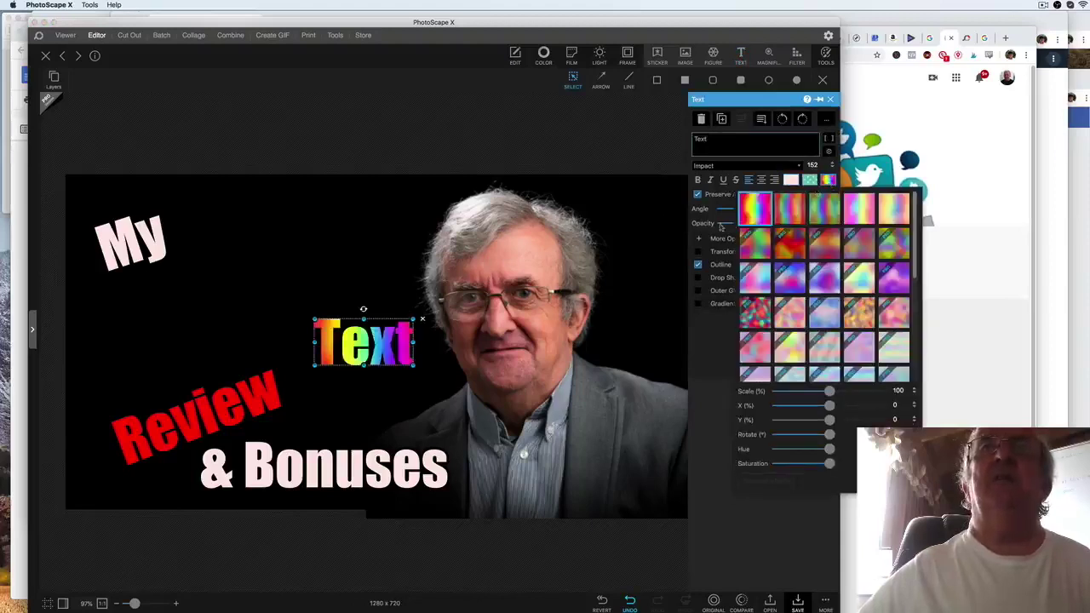
pyautogui.click(332, 335)
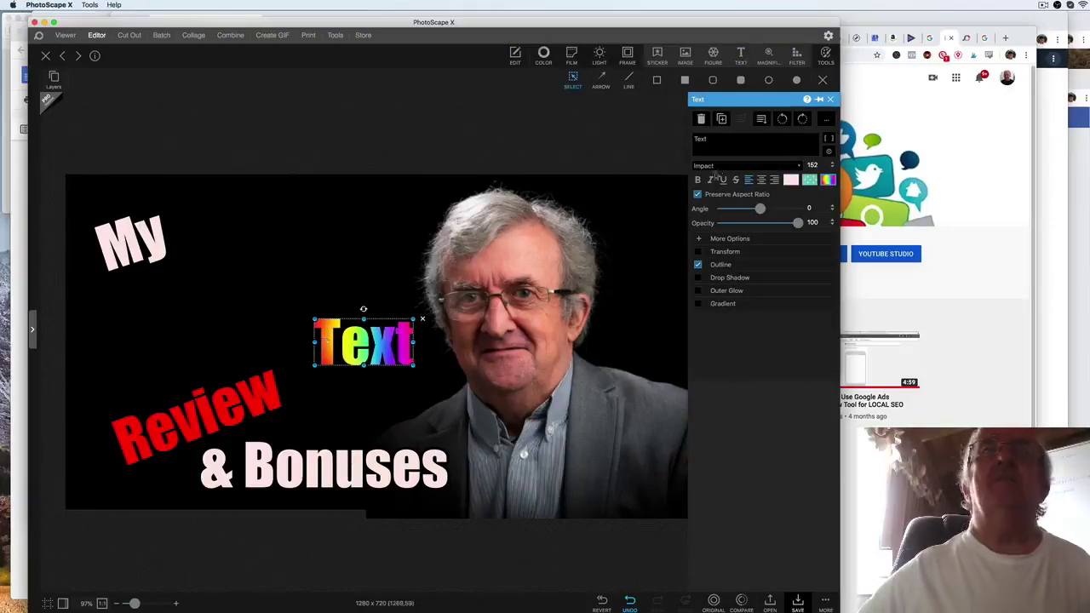
# Replace the new object's placeholder wording with "YouTube Thumbnail Editor"
pyautogui.moveTo(715, 141); pyautogui.dragTo(683, 141)
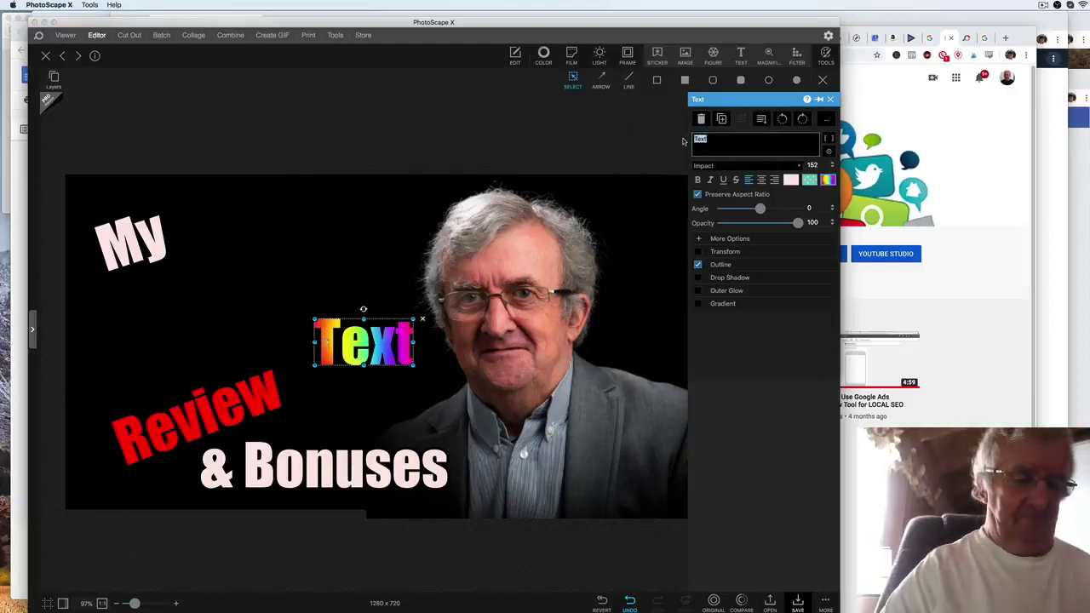
pyautogui.write('You')
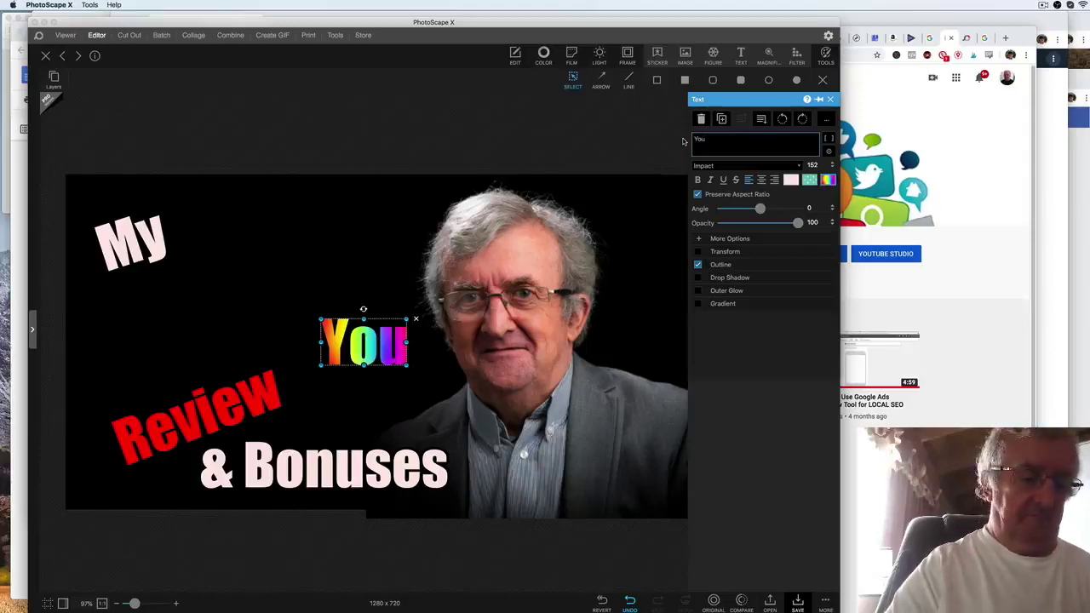
pyautogui.write('Tube')
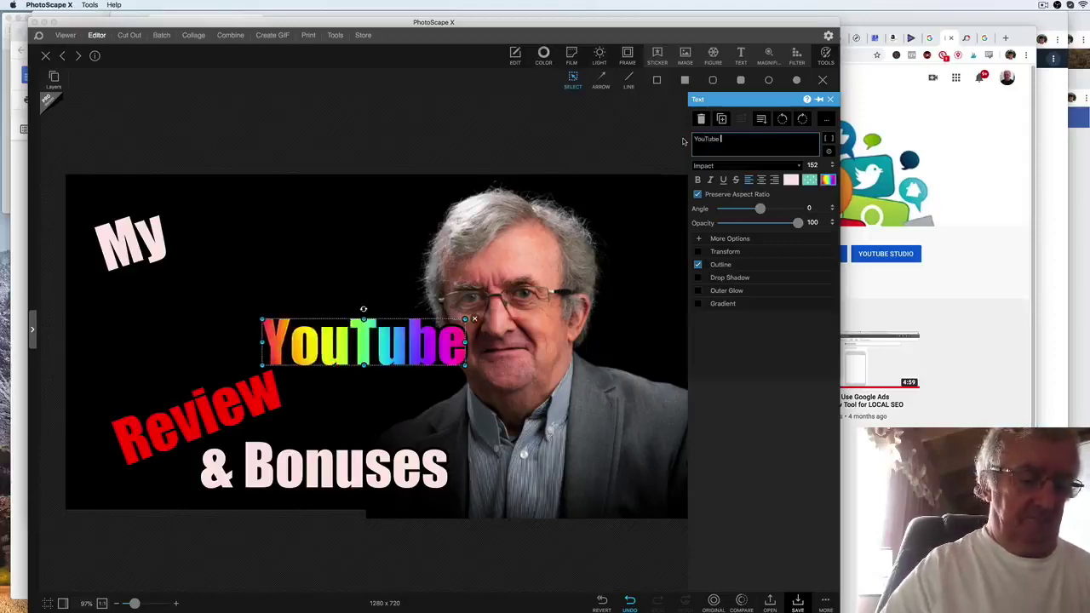
pyautogui.write(' Thumb')
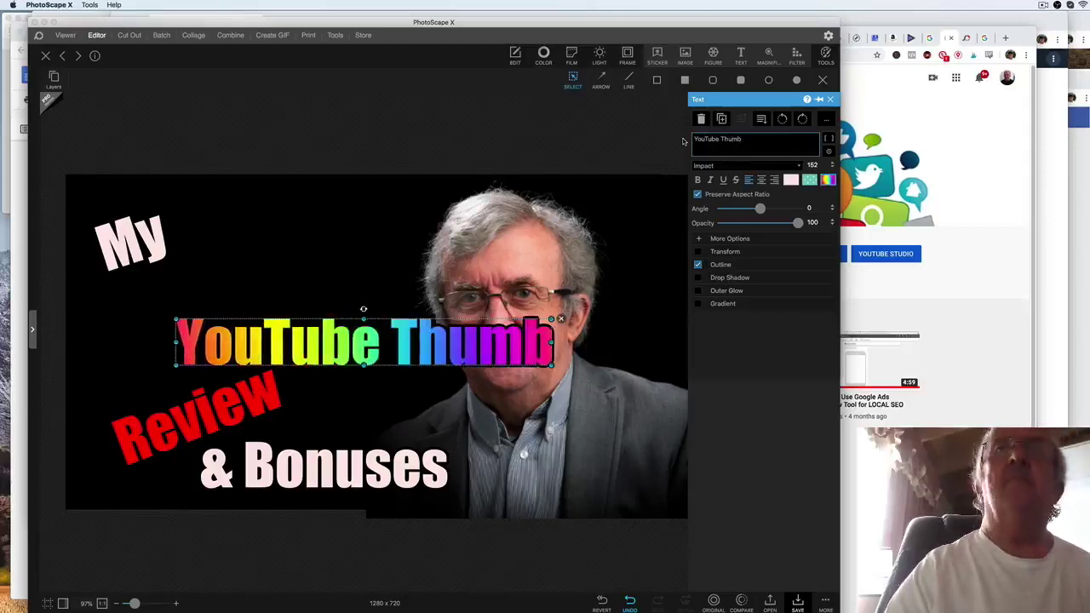
pyautogui.write('nai')
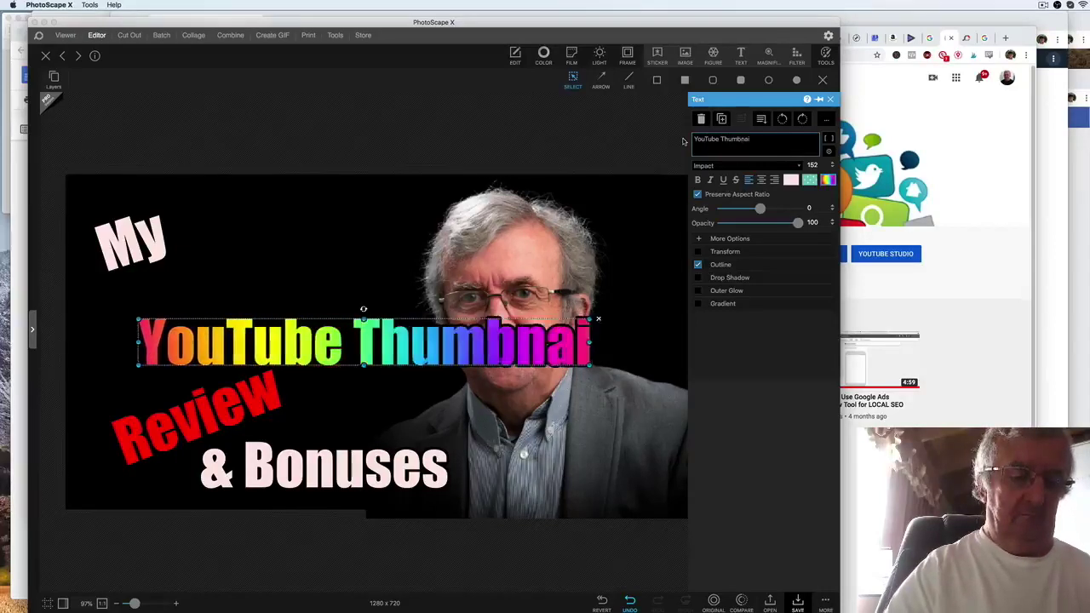
pyautogui.write('l Ed')
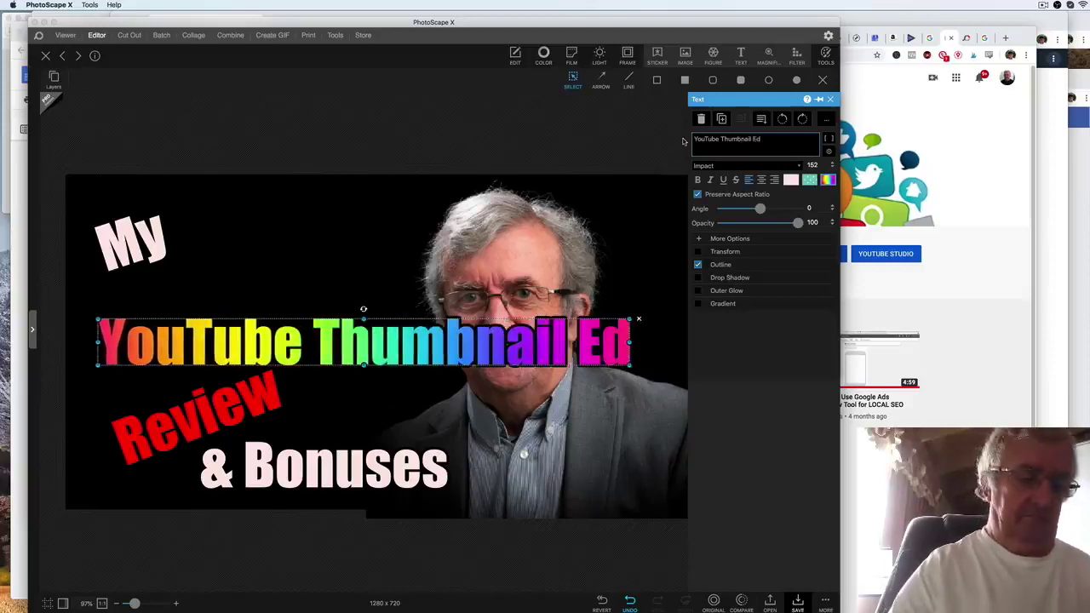
pyautogui.write('itor')
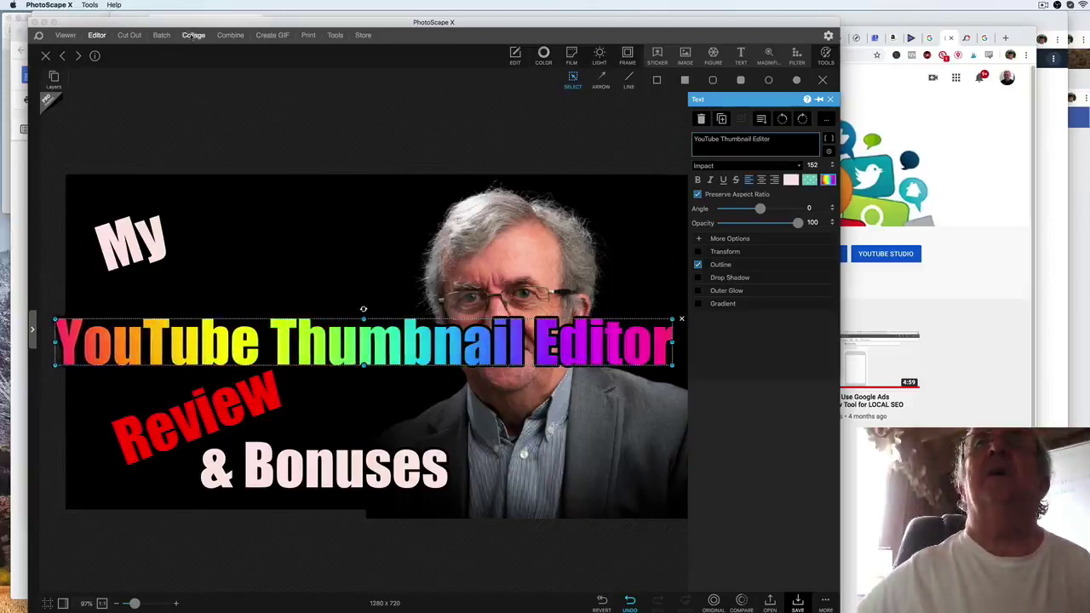
# Change the word "Editor" in the rainbow title to "Creator" and break it onto a second line
pyautogui.moveTo(753, 138); pyautogui.dragTo(790, 141)
pyautogui.write('Creator')
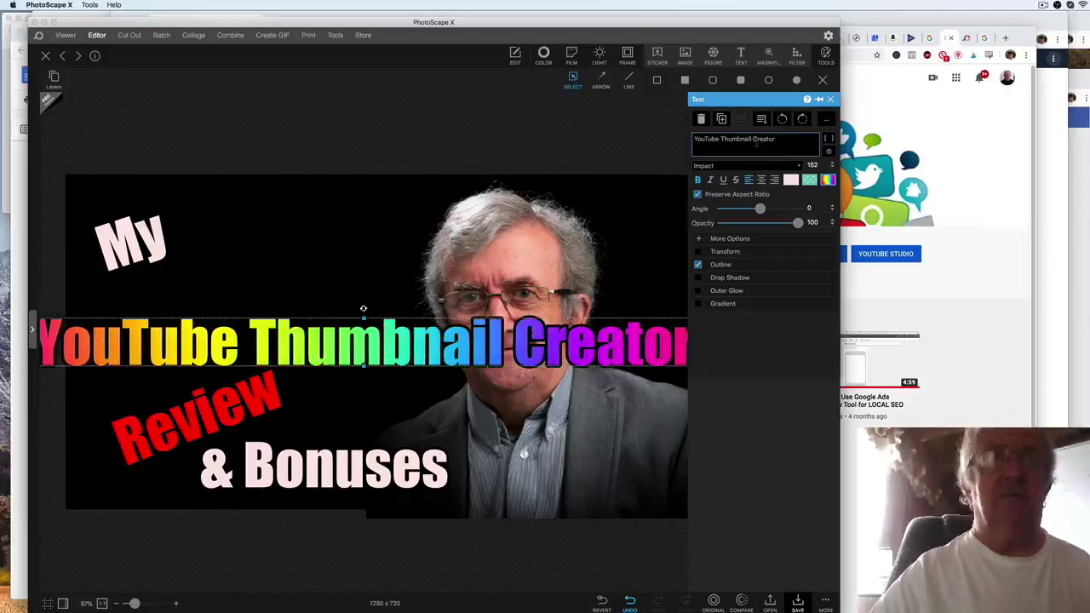
pyautogui.click(753, 138)
pyautogui.press('Return')
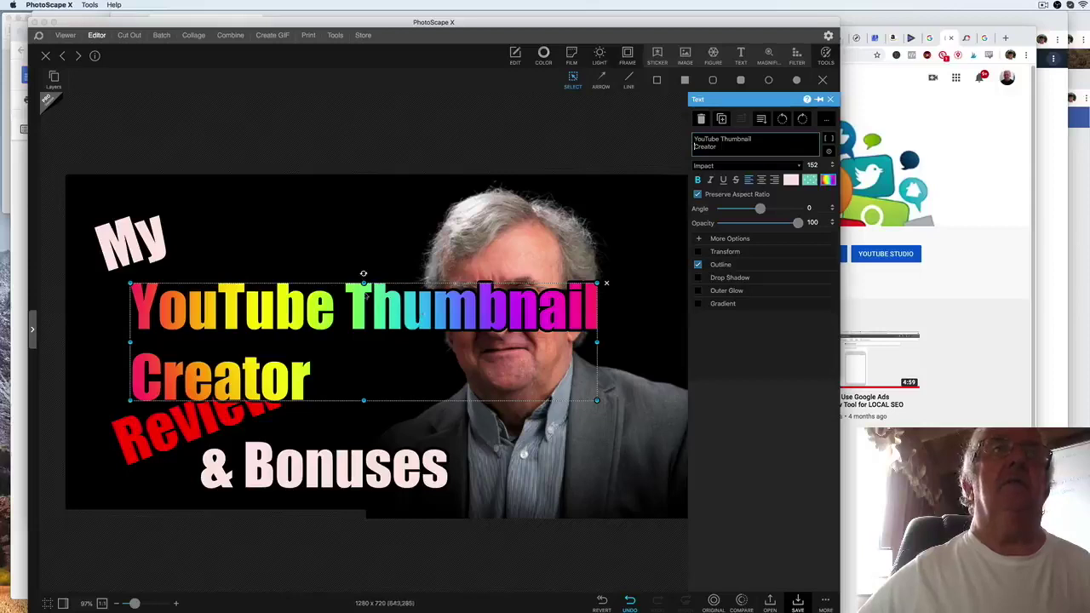
# Centre-align the rainbow title, resize it to font size 116 and position it between "My" and "Review", beside the face
pyautogui.moveTo(596, 401); pyautogui.dragTo(437, 358)
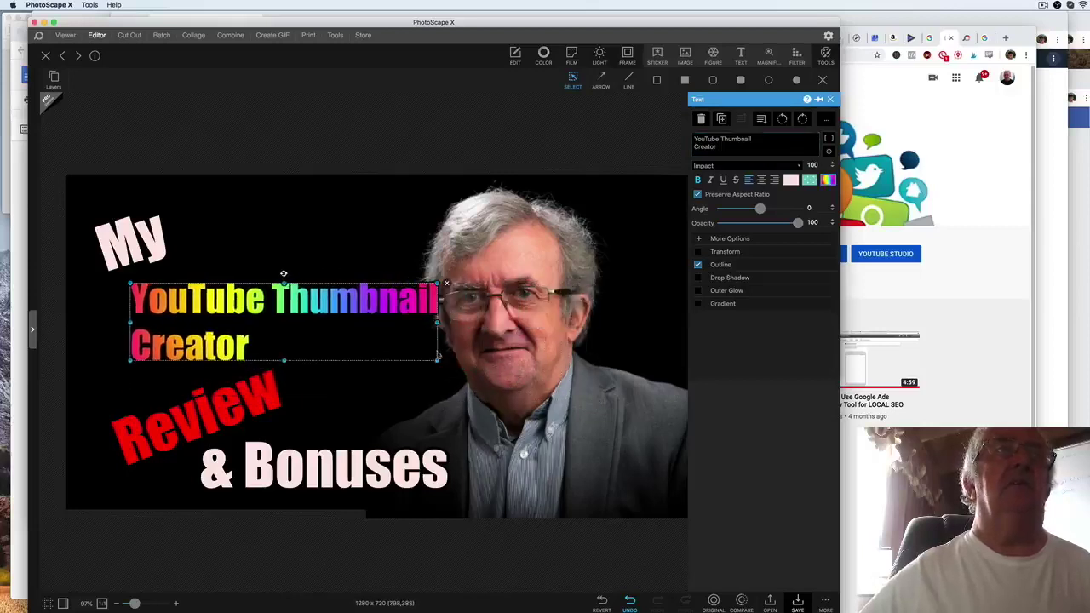
pyautogui.click(762, 181)
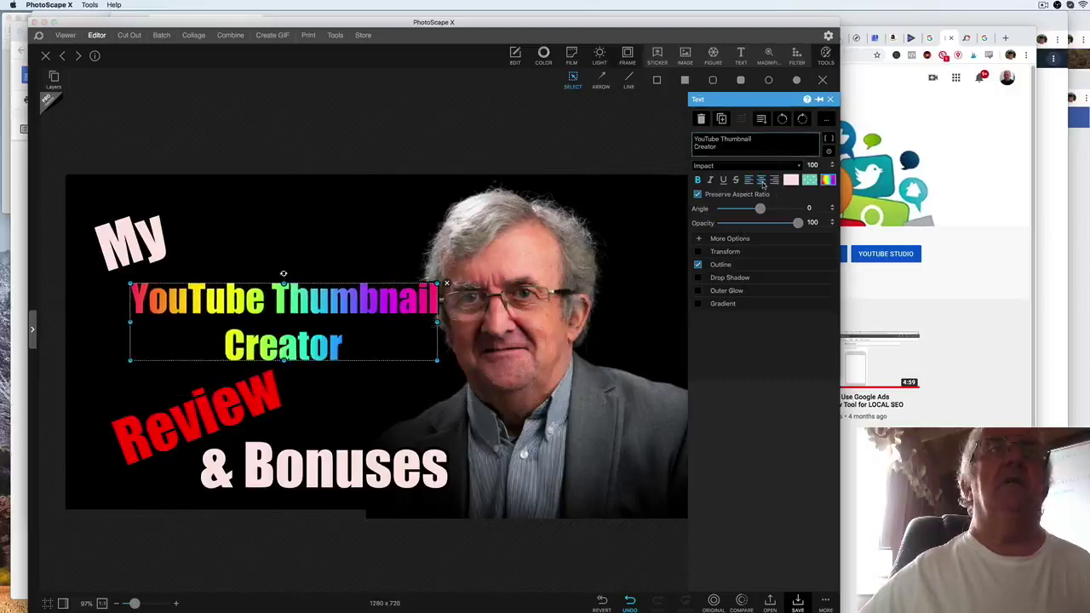
pyautogui.moveTo(301, 309); pyautogui.dragTo(265, 284)
pyautogui.moveTo(391, 337); pyautogui.dragTo(440, 393)
pyautogui.moveTo(338, 300); pyautogui.dragTo(313, 319)
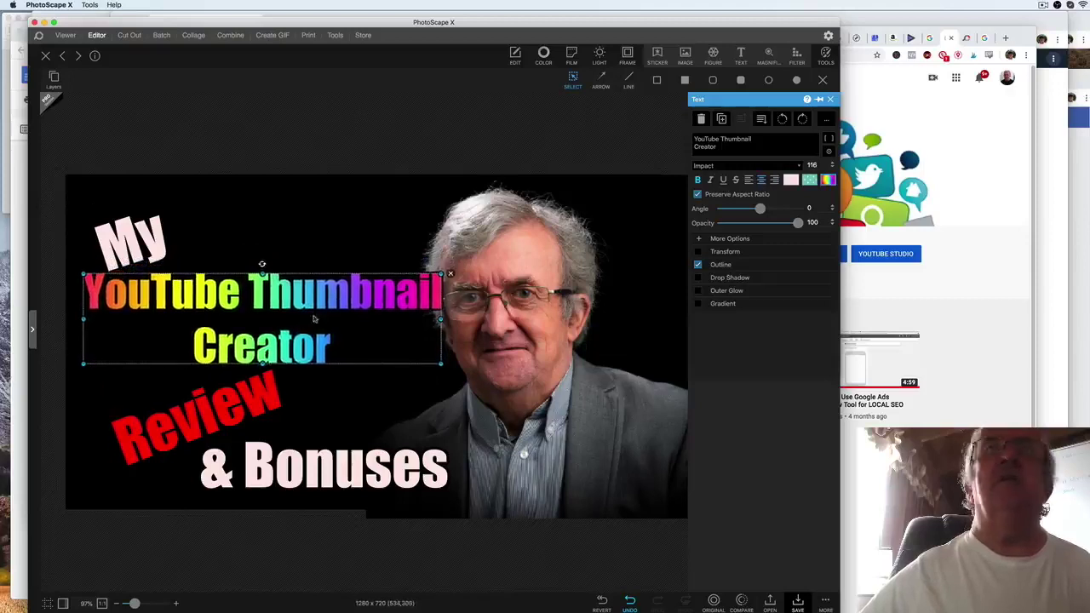
# Try the drop shadow, outer glow and gradient effects on the rainbow title
pyautogui.click(698, 279)
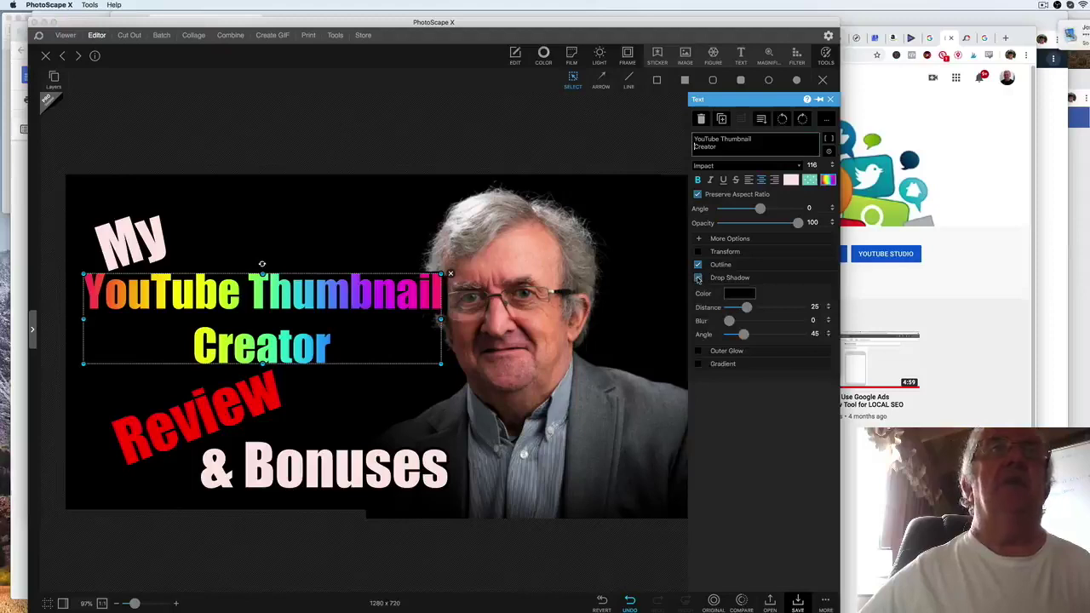
pyautogui.click(699, 279)
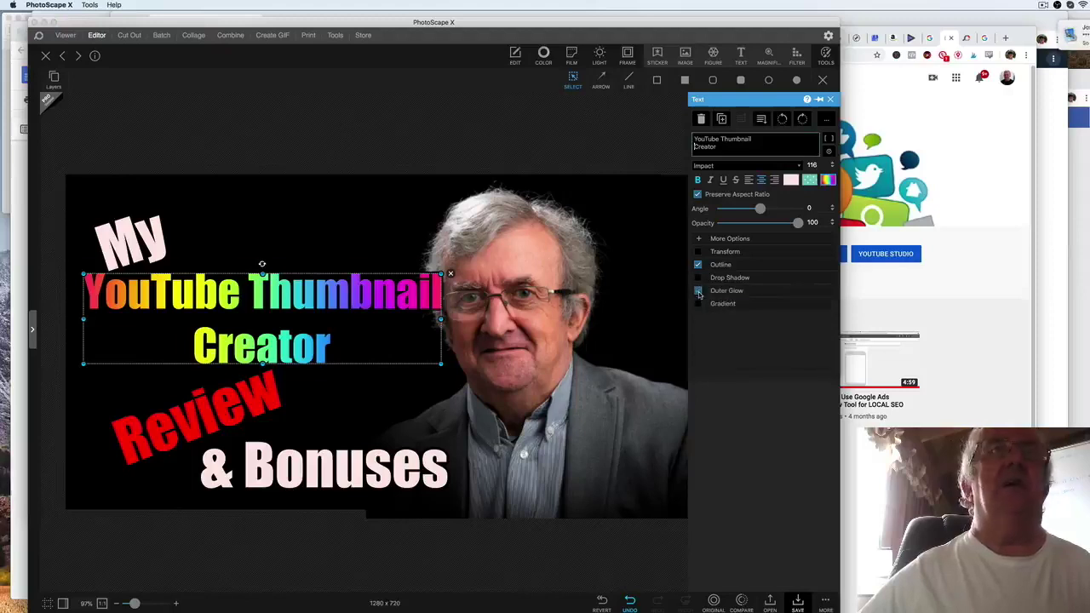
pyautogui.click(699, 291)
pyautogui.click(699, 292)
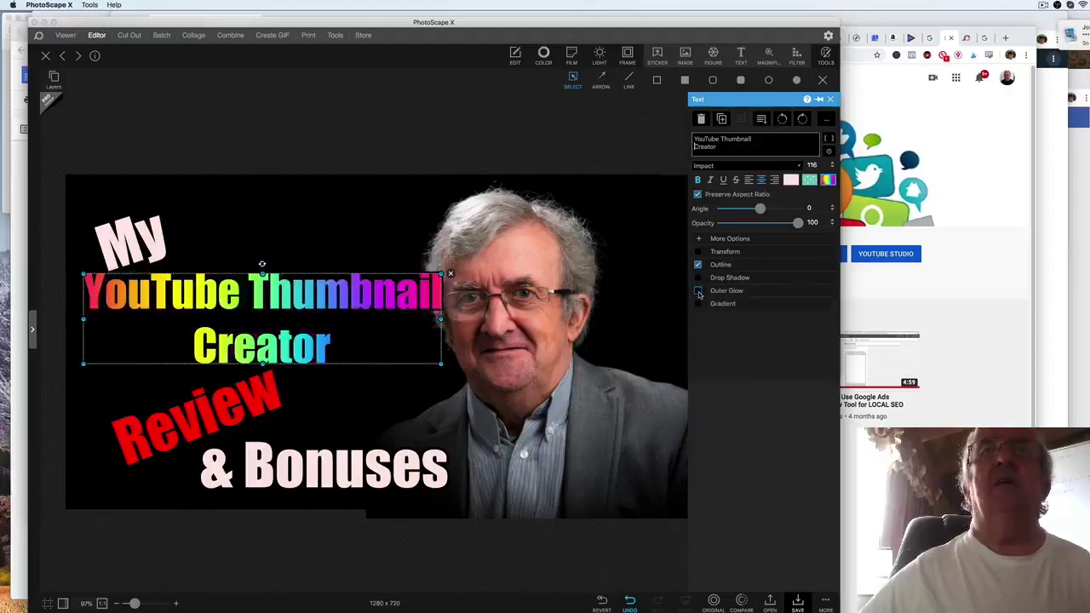
pyautogui.click(699, 304)
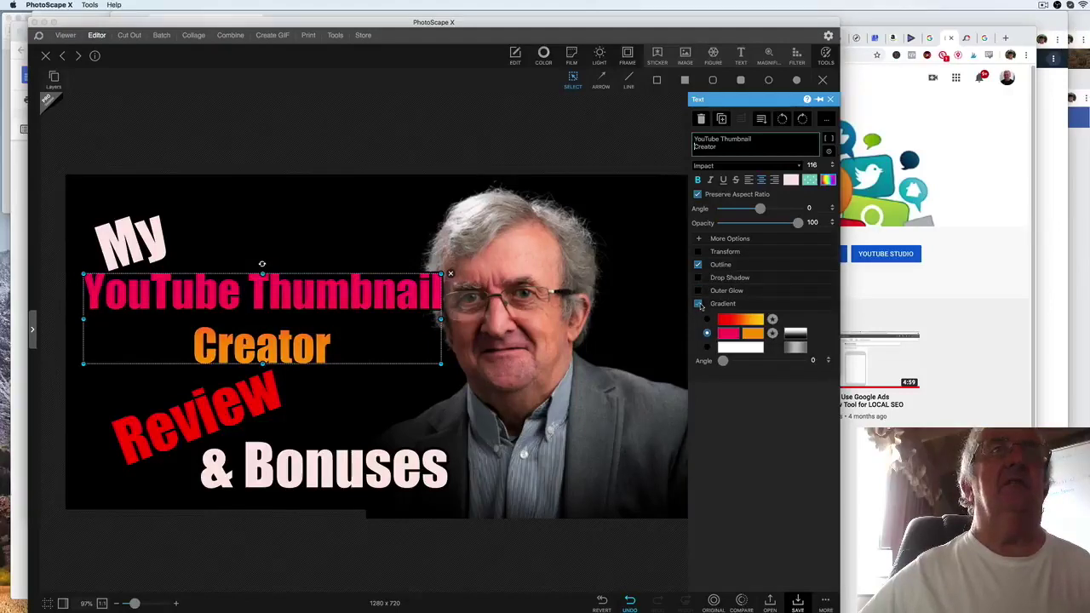
pyautogui.click(698, 304)
# Apply a pink outer glow to the rainbow title and deselect it
pyautogui.click(698, 291)
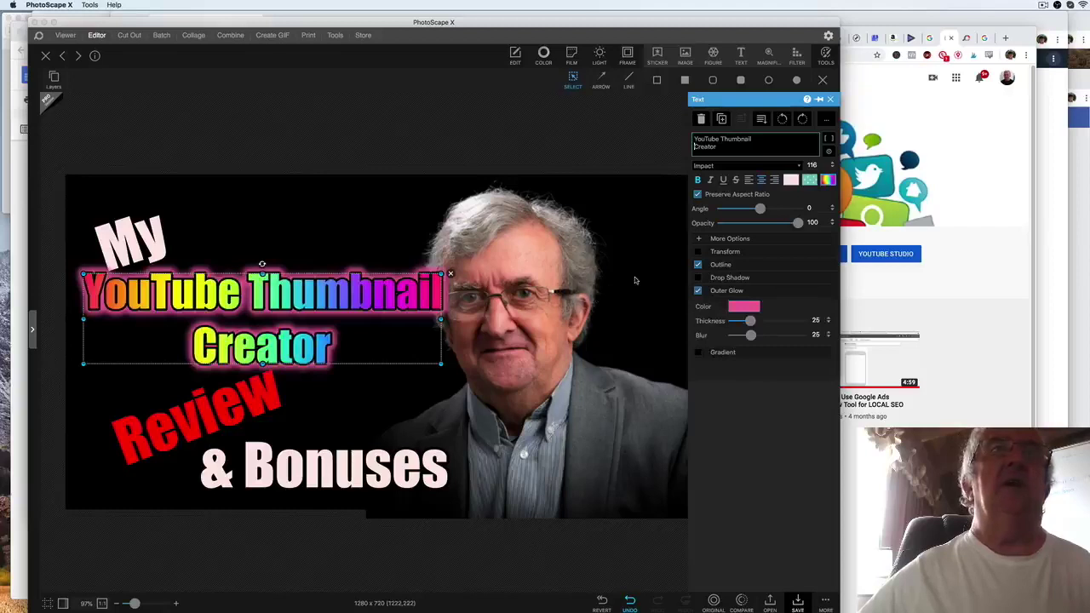
pyautogui.click(623, 298)
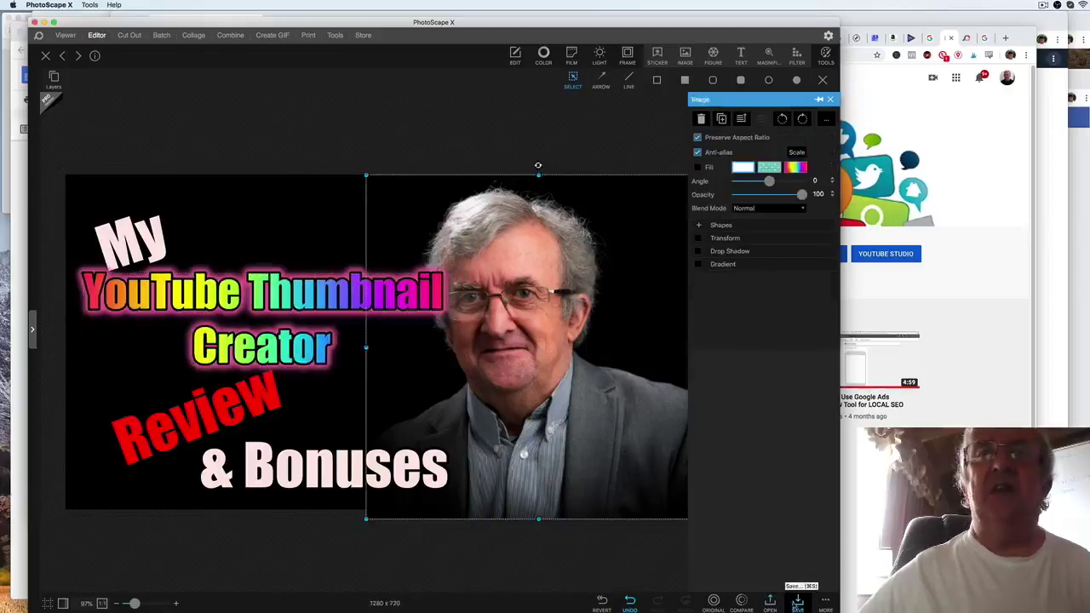
# Save the thumbnail as a PNG named "Thimbanil Demo" in the images folder, without enlarging it for objects outside the canvas
pyautogui.click(798, 600)
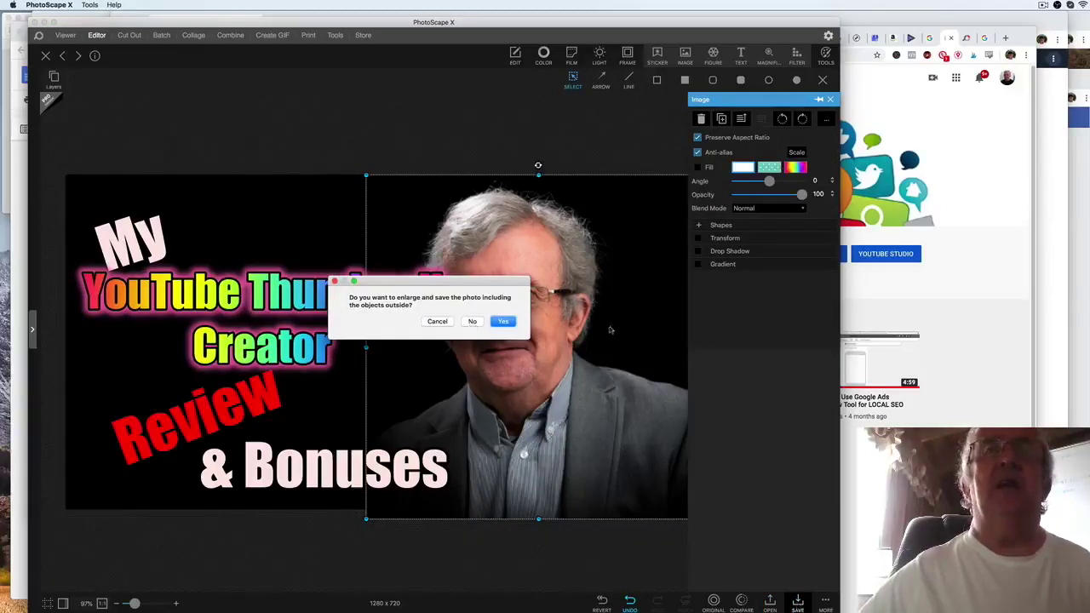
pyautogui.click(473, 321)
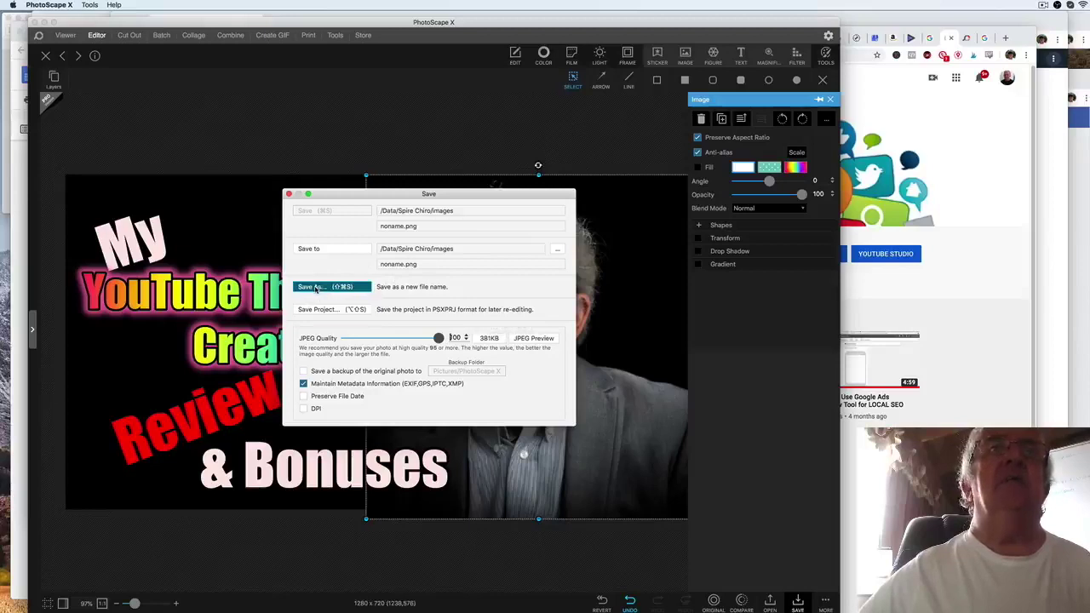
pyautogui.click(317, 289)
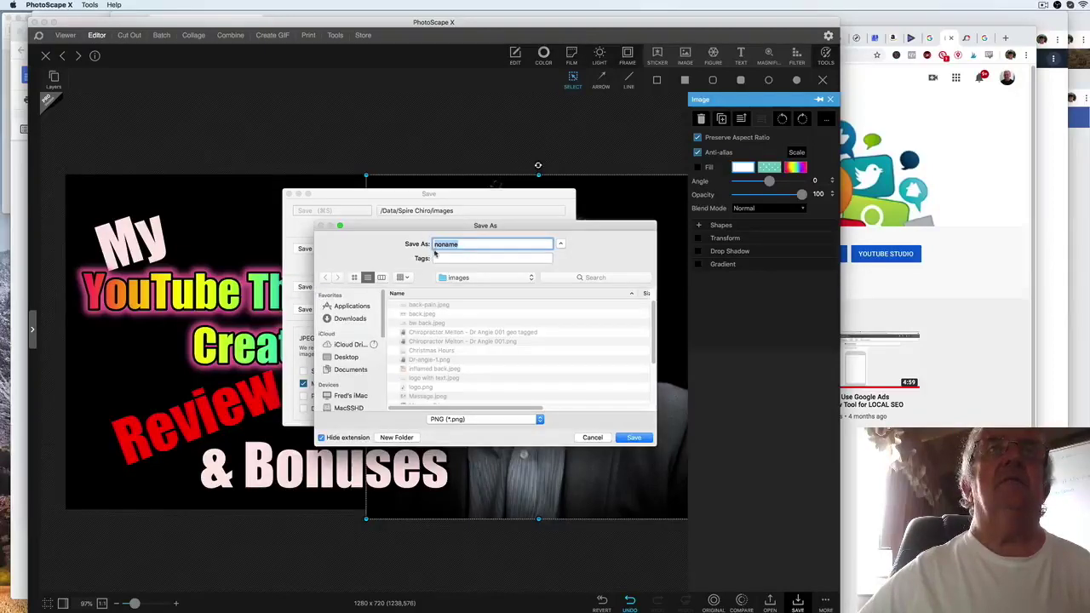
pyautogui.write('T')
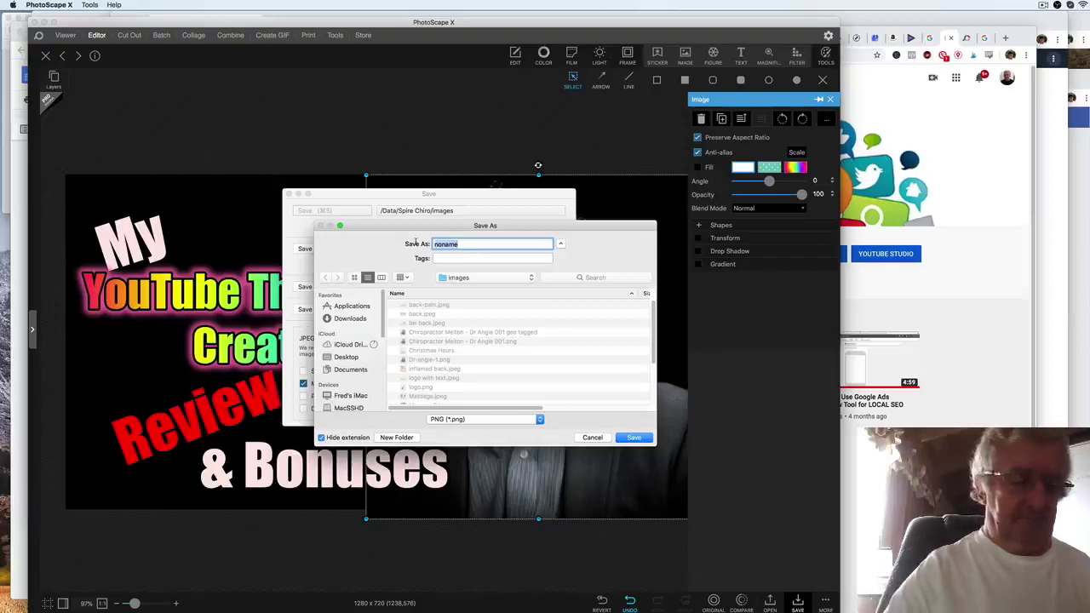
pyautogui.write('humb')
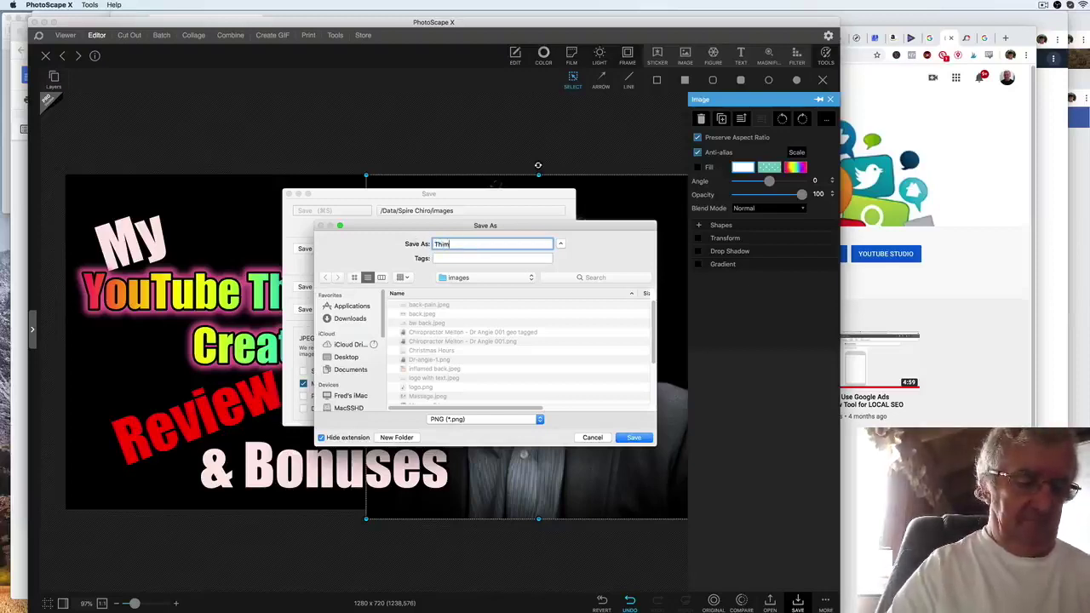
pyautogui.write('n')
pyautogui.write('n')
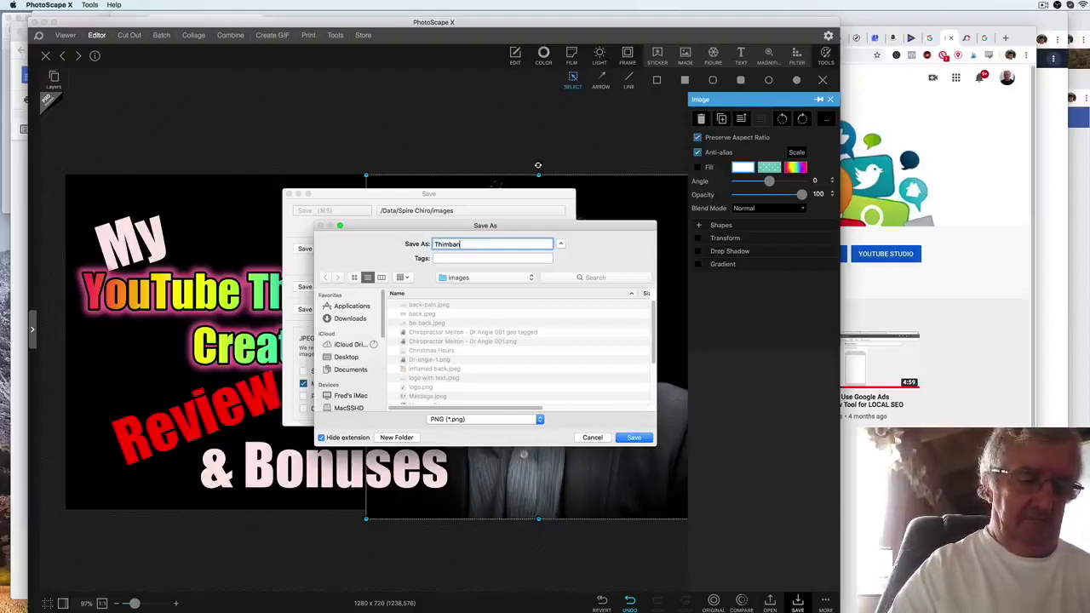
pyautogui.write('il D')
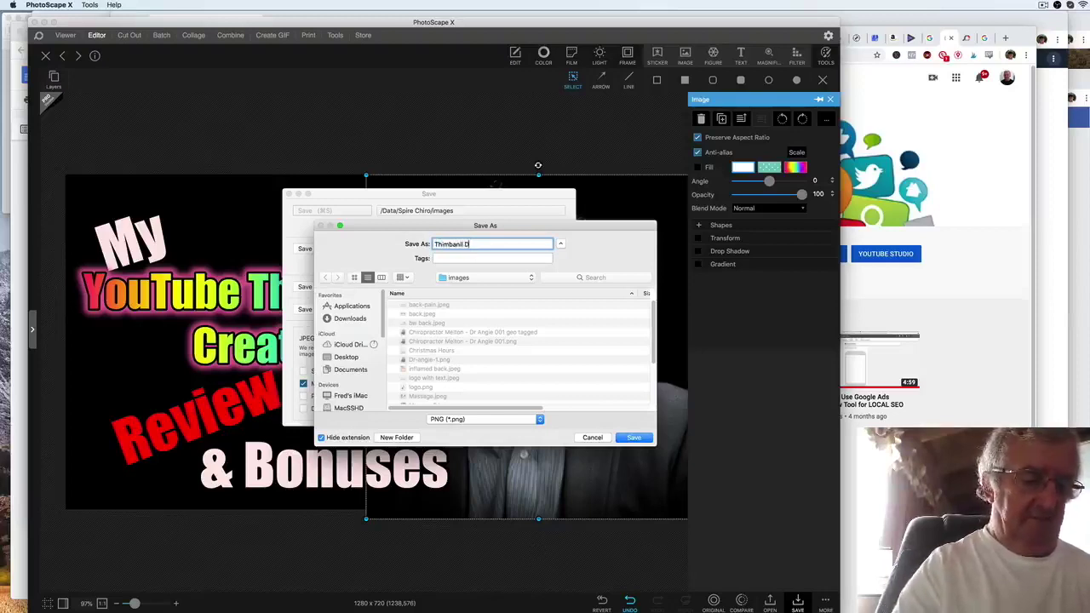
pyautogui.write('emo')
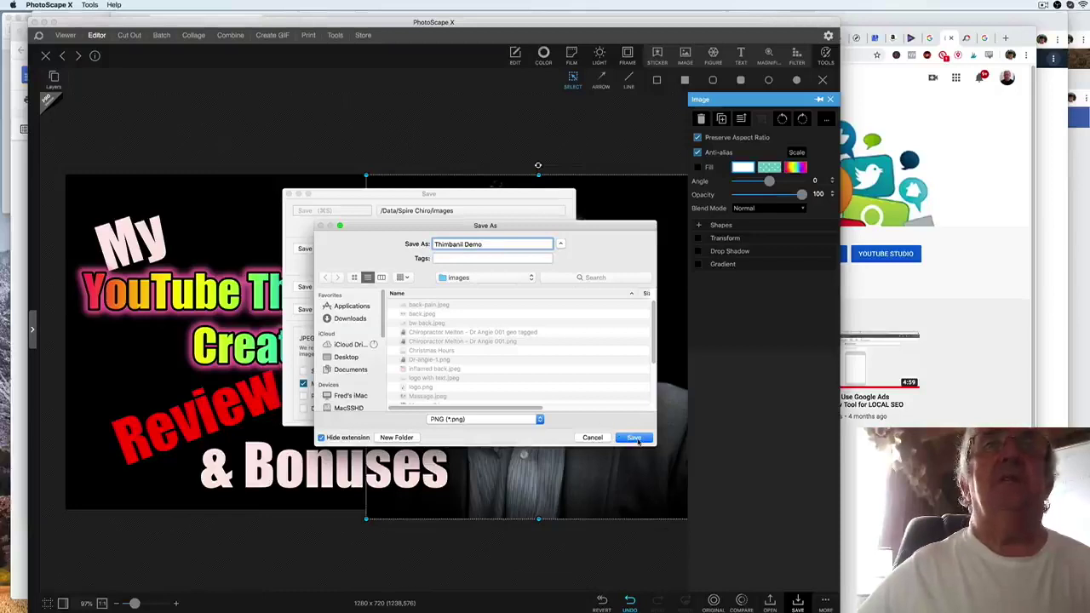
pyautogui.click(634, 438)
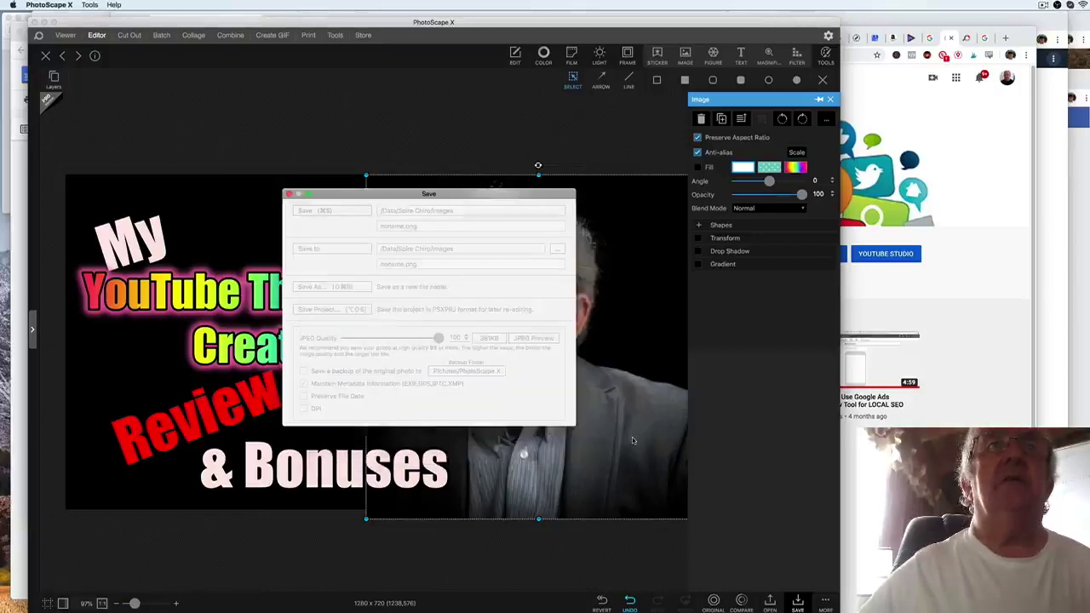
pyautogui.click(798, 603)
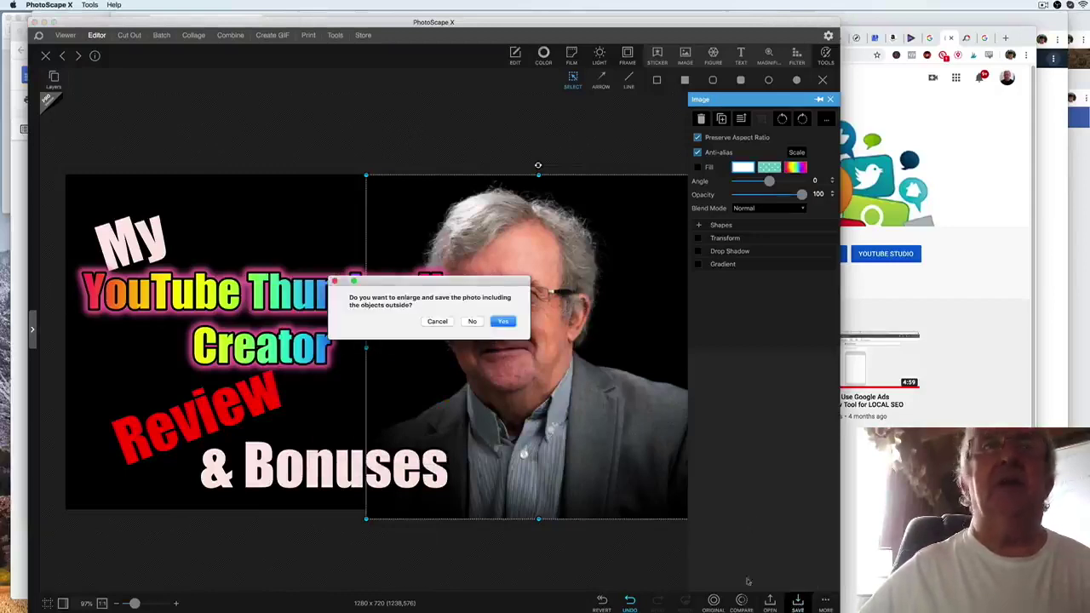
pyautogui.click(473, 322)
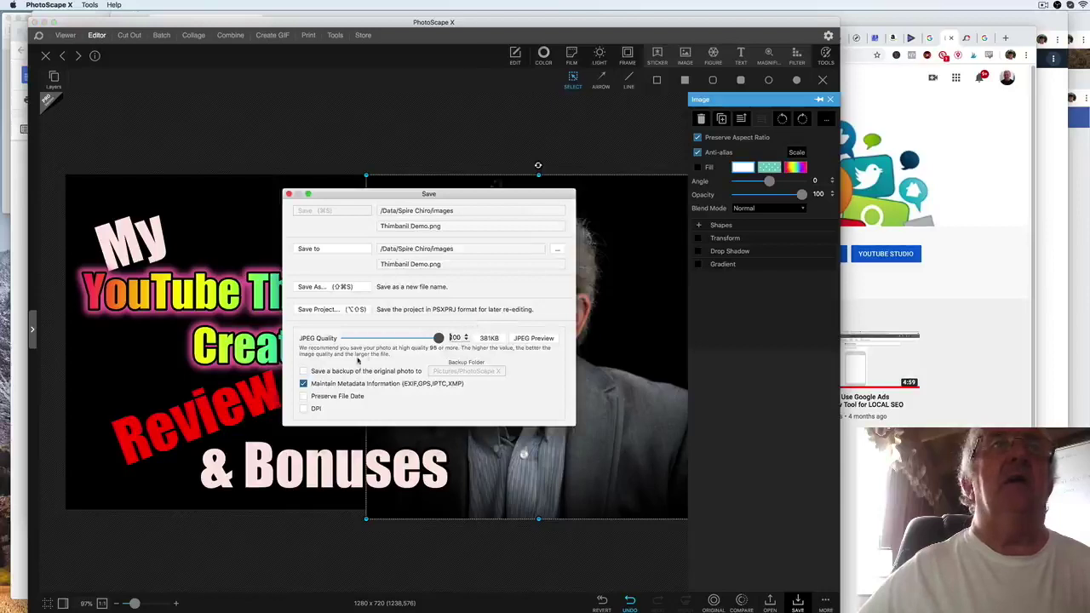
pyautogui.click(323, 312)
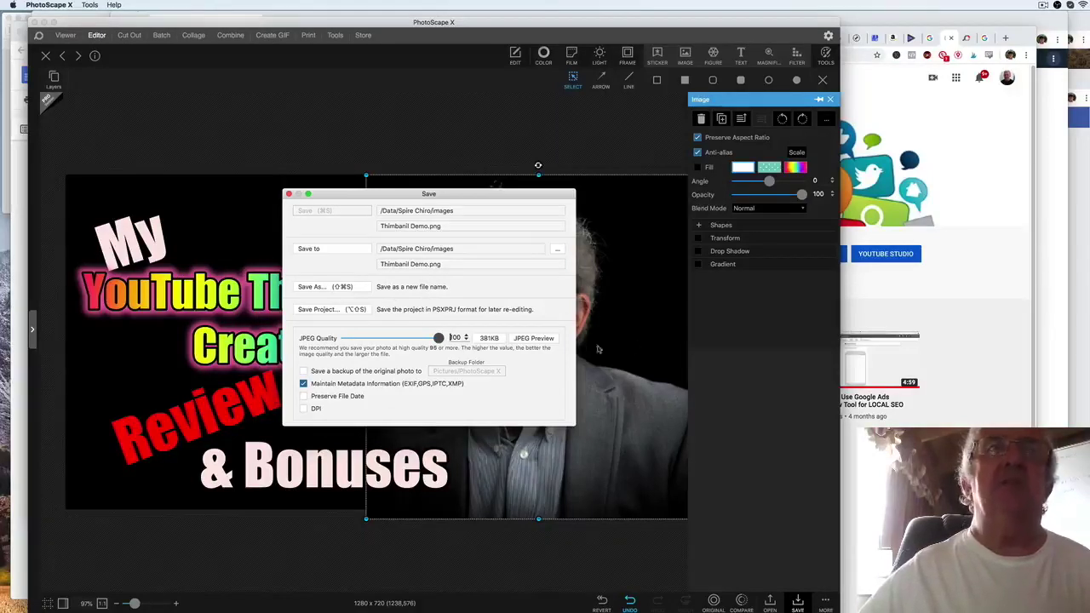
pyautogui.click(289, 194)
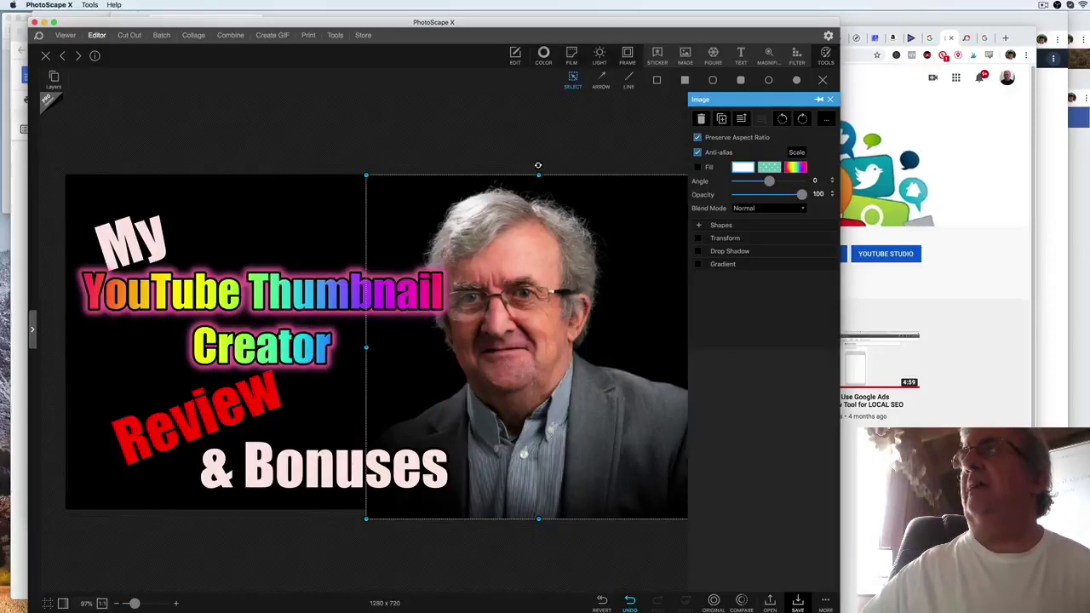
# Save a copy of the thumbnail as "Thimbanil Demo.png" to the images folder inside AMT, and preview the saved file in Finder
pyautogui.press('super+s')
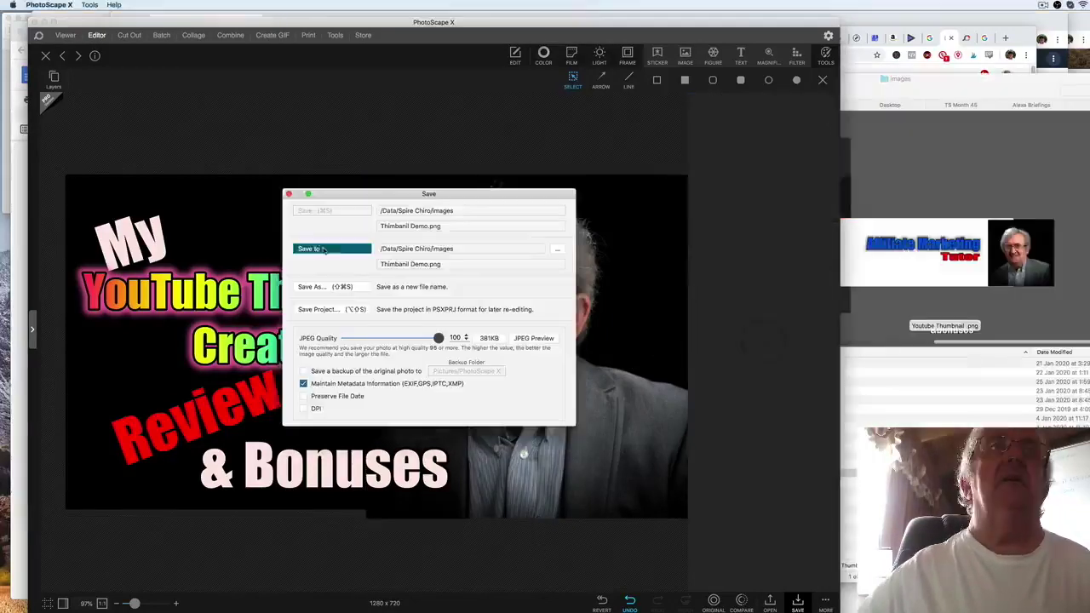
pyautogui.click(557, 249)
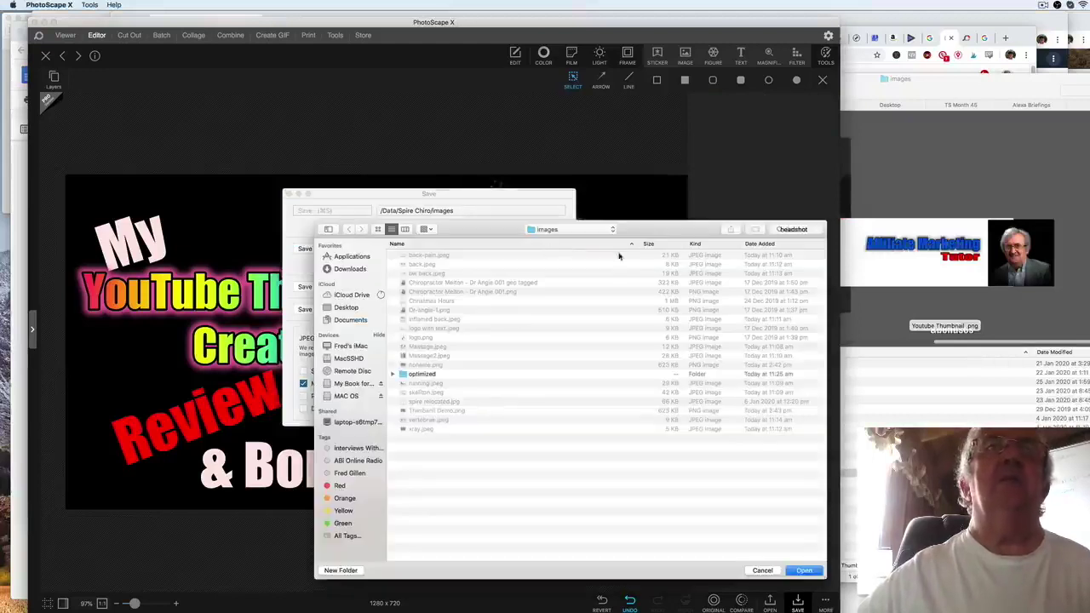
pyautogui.click(613, 231)
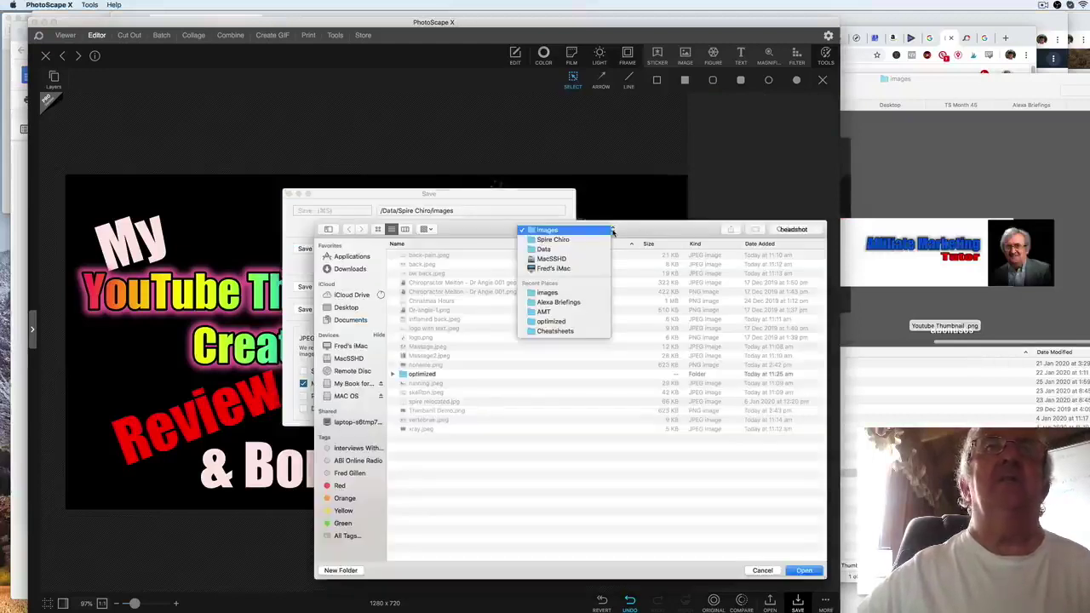
pyautogui.click(539, 313)
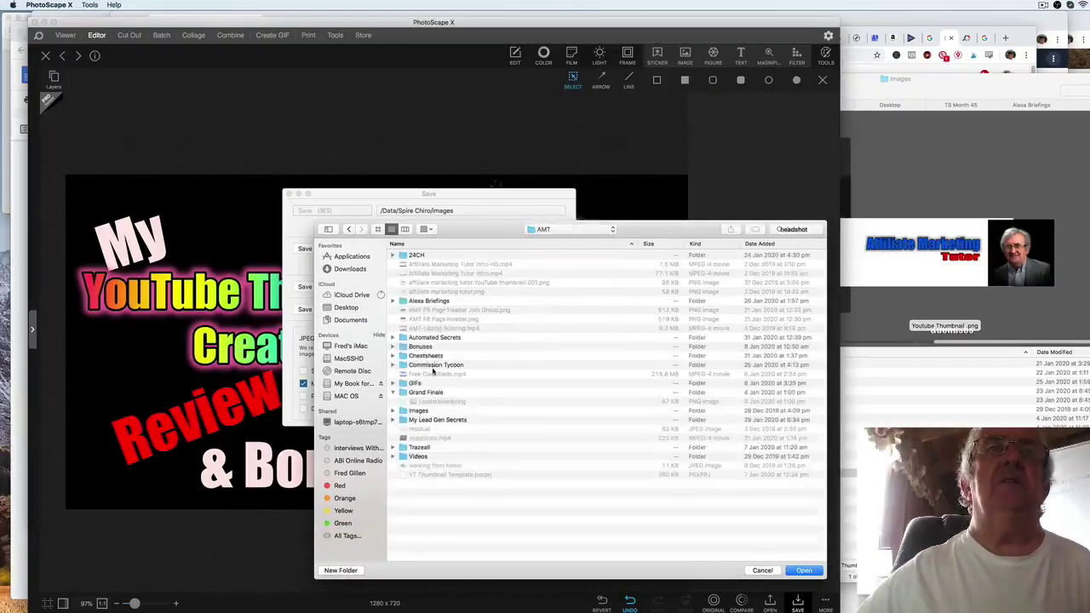
pyautogui.doubleClick(404, 412)
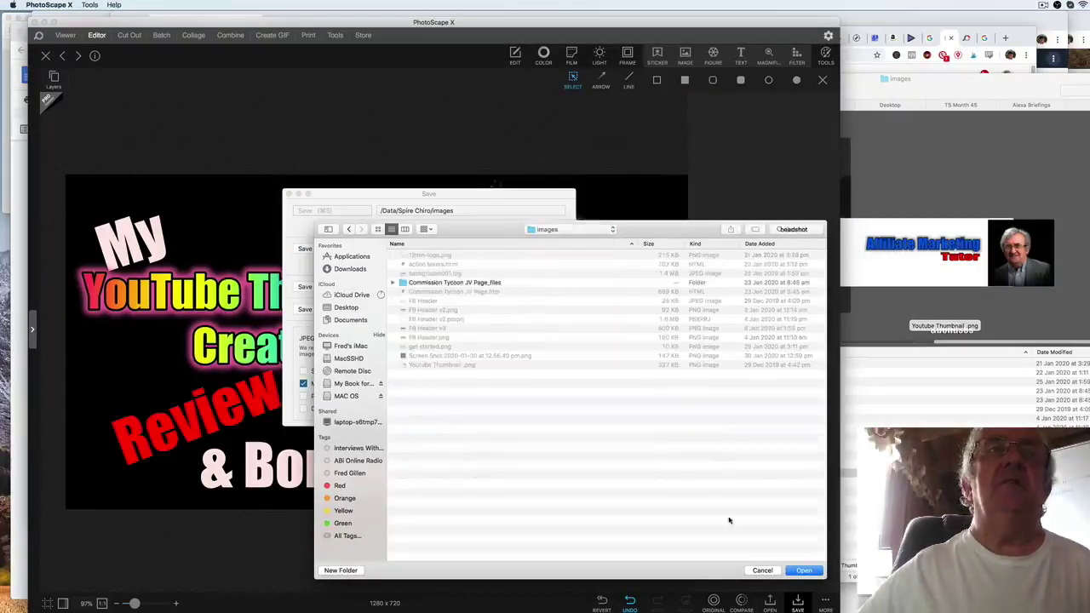
pyautogui.click(805, 571)
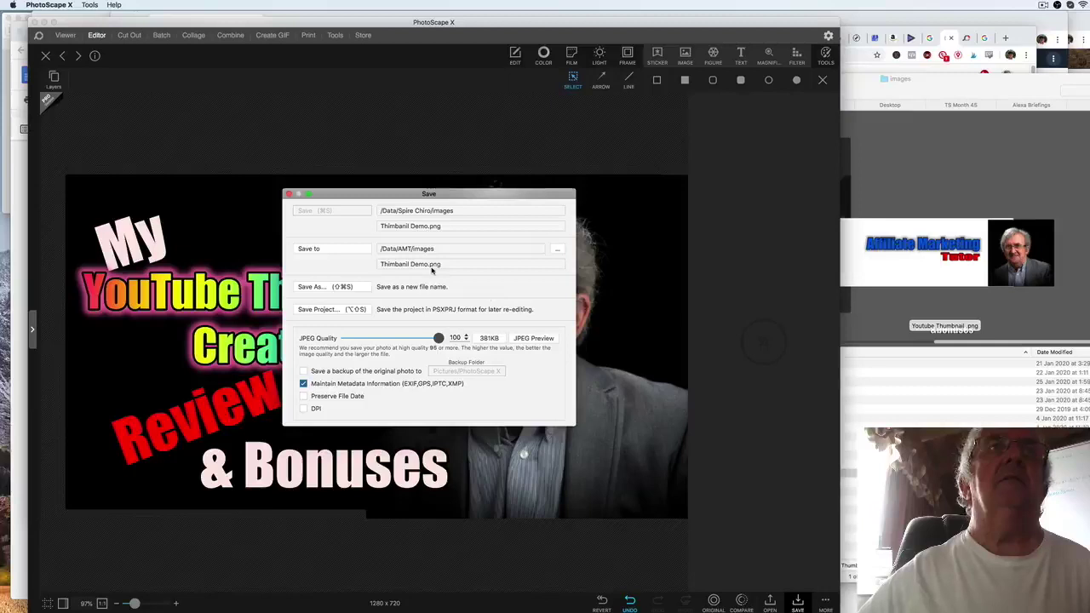
pyautogui.click(317, 250)
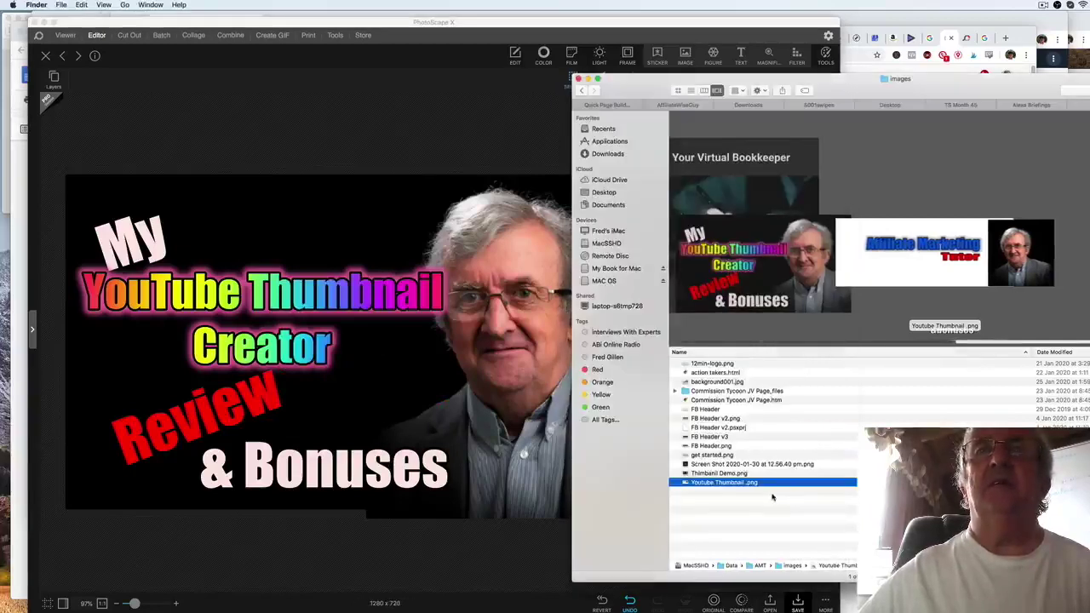
pyautogui.click(697, 474)
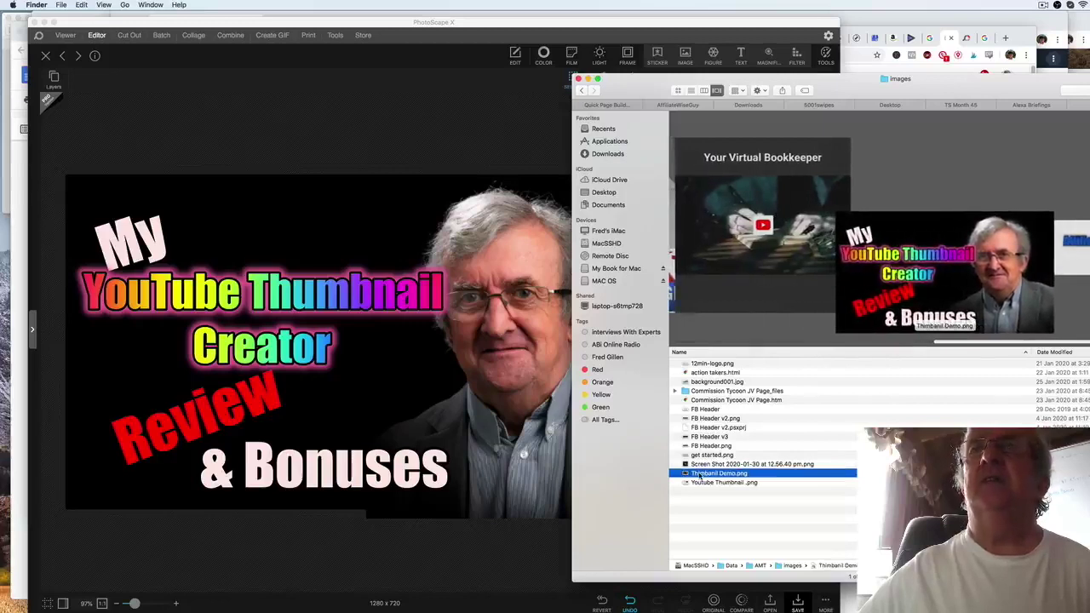